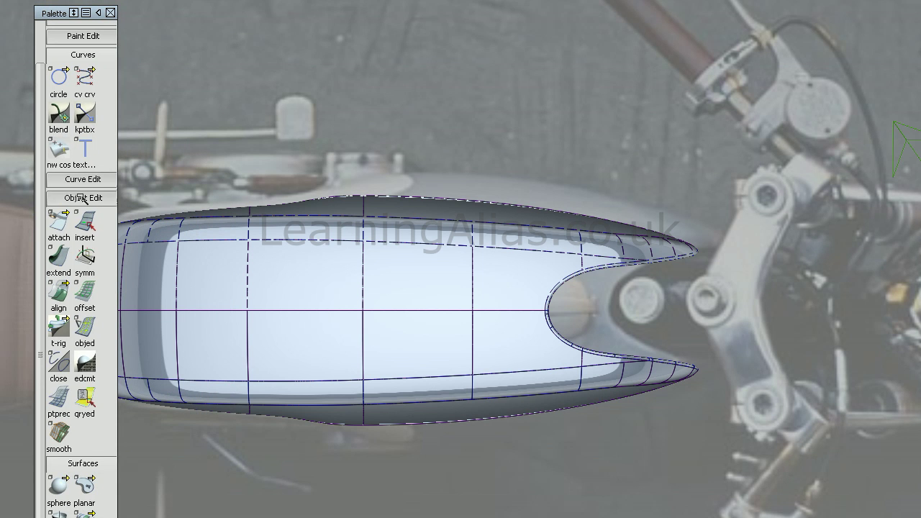
Collapse the open palettes and place a new construction plane in the view
click(83, 198)
click(74, 106)
click(79, 159)
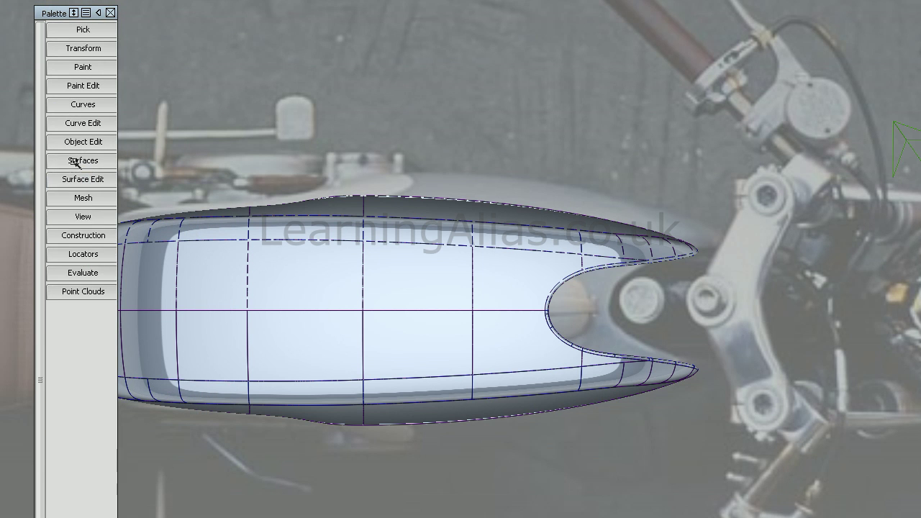
click(79, 234)
click(59, 295)
ctrl+shift+drag(457, 302, 547, 283)
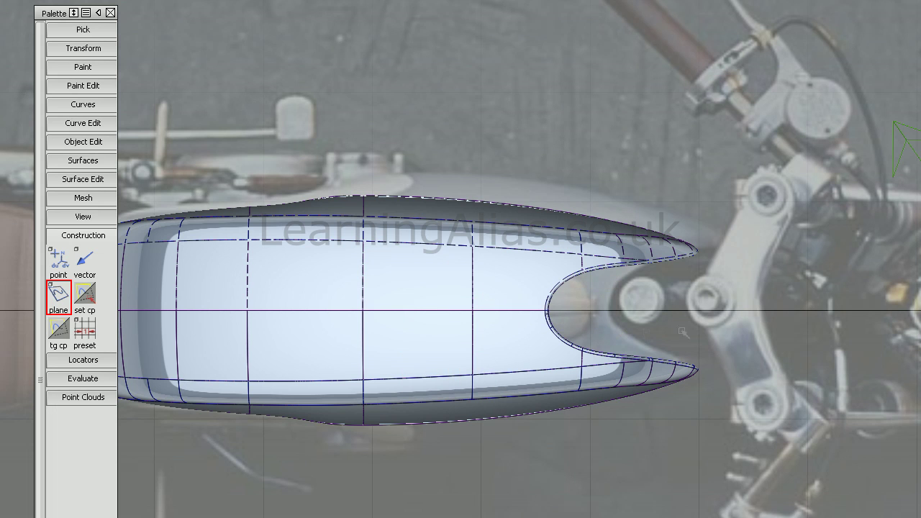
click(704, 322)
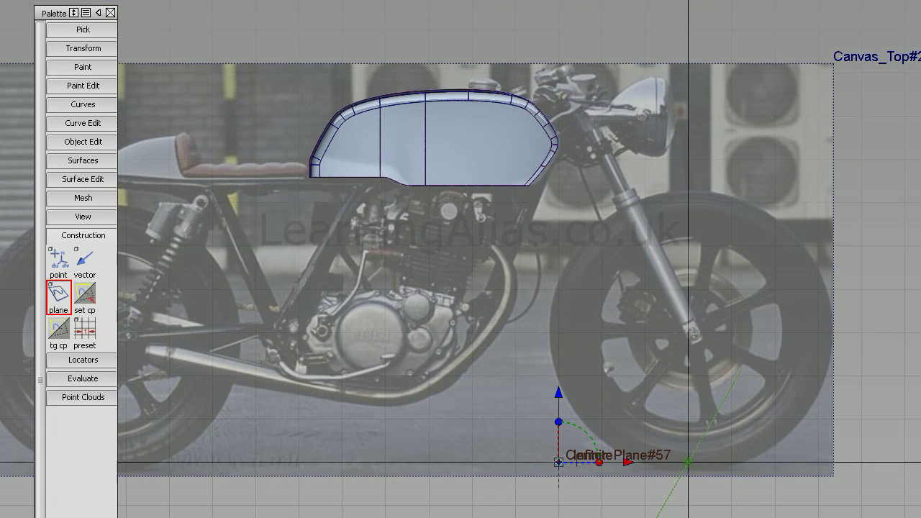
Raise InfinitePlane#57 to the tank top and tilt it level along the surface
drag(557, 389, 528, 239)
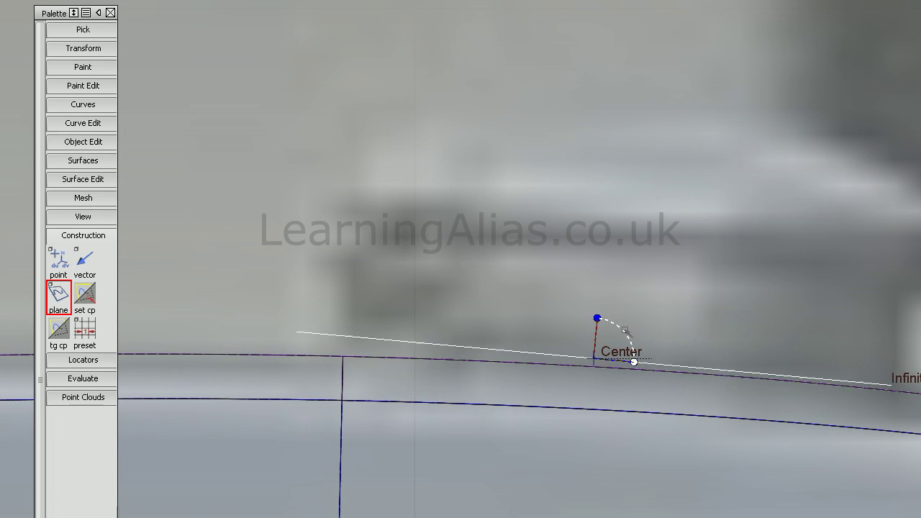
drag(624, 330, 621, 339)
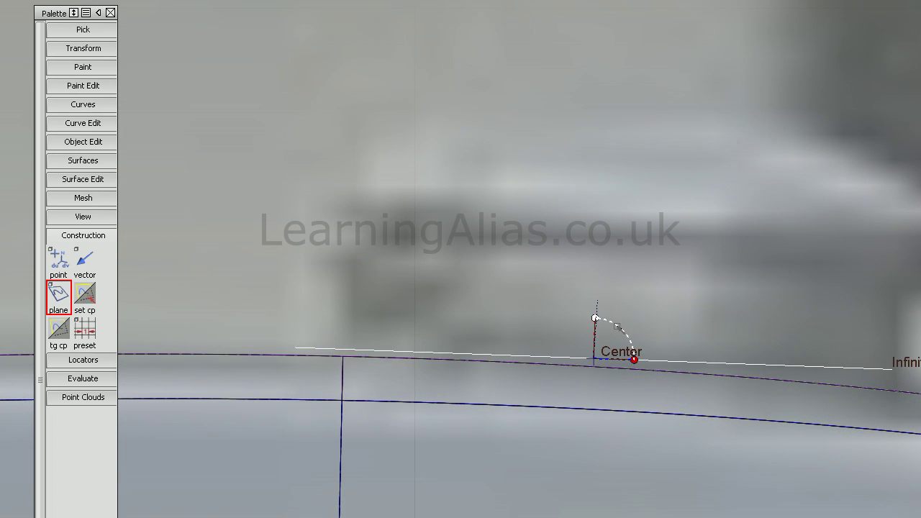
scroll(406, 235, up, 3)
alt+shift+middle_drag(405, 235, 224, 178)
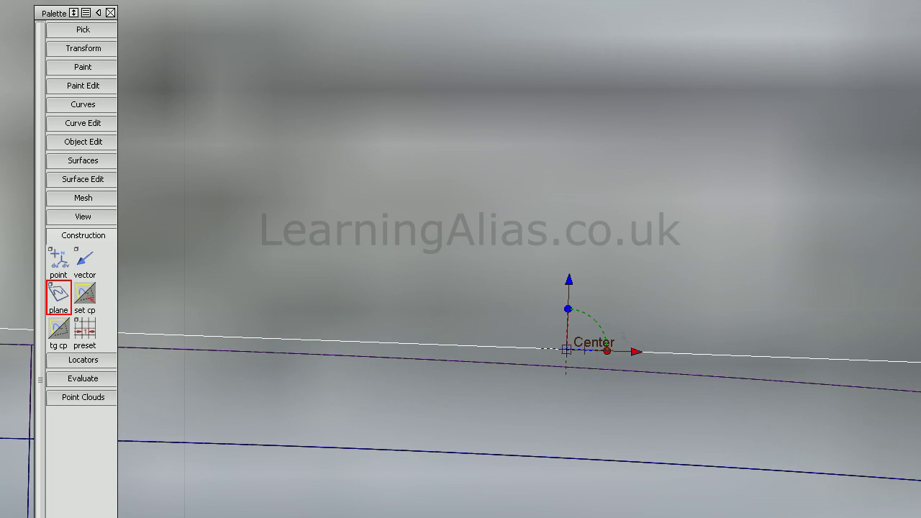
drag(622, 337, 623, 340)
scroll(527, 413, down, 3)
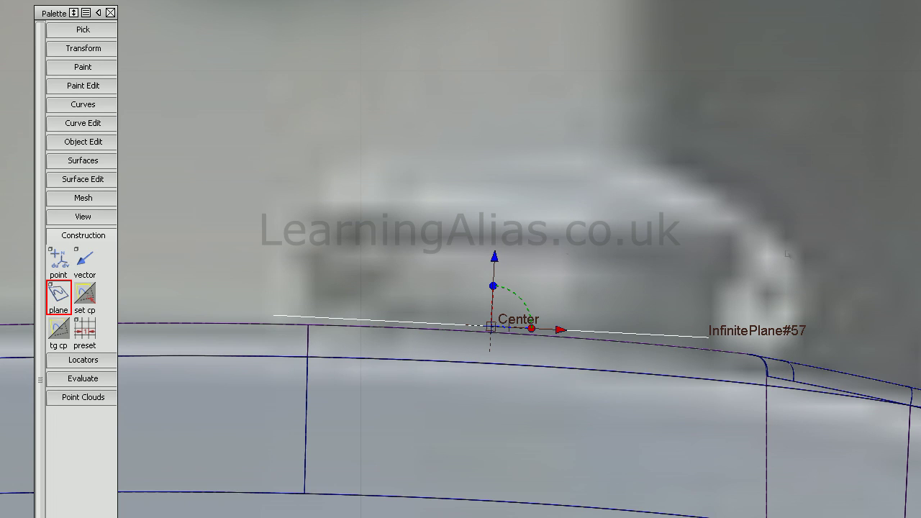
alt+shift+drag(786, 253, 622, 262)
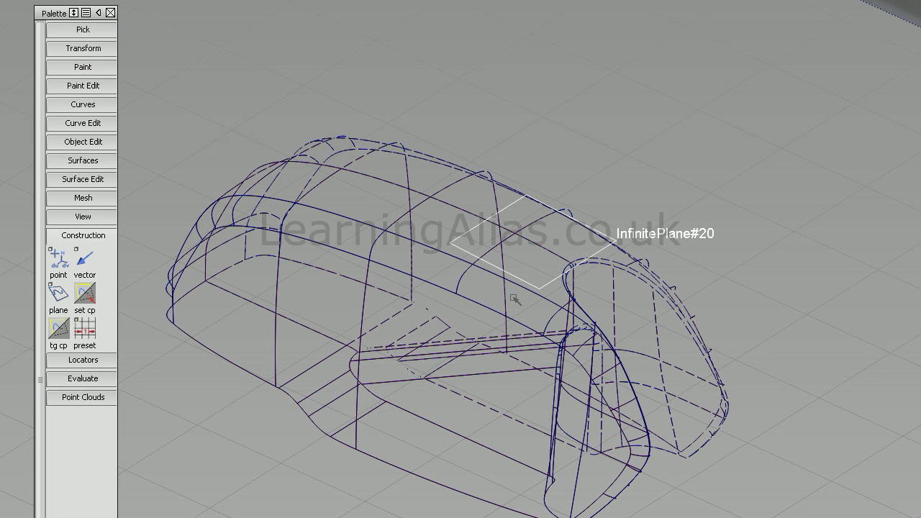
Set InfinitePlane#20 over the tank front as the construction plane and frame it from the top
mouse_move(575, 296)
alt+shift+mouse_down()
mouse_move(350, 267)
mouse_move(267, 294)
alt+shift+mouse_up()
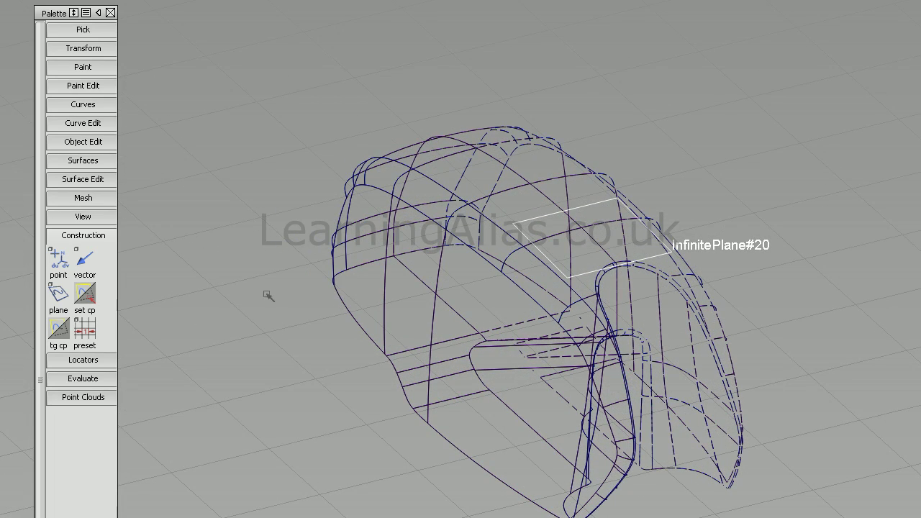
click(59, 329)
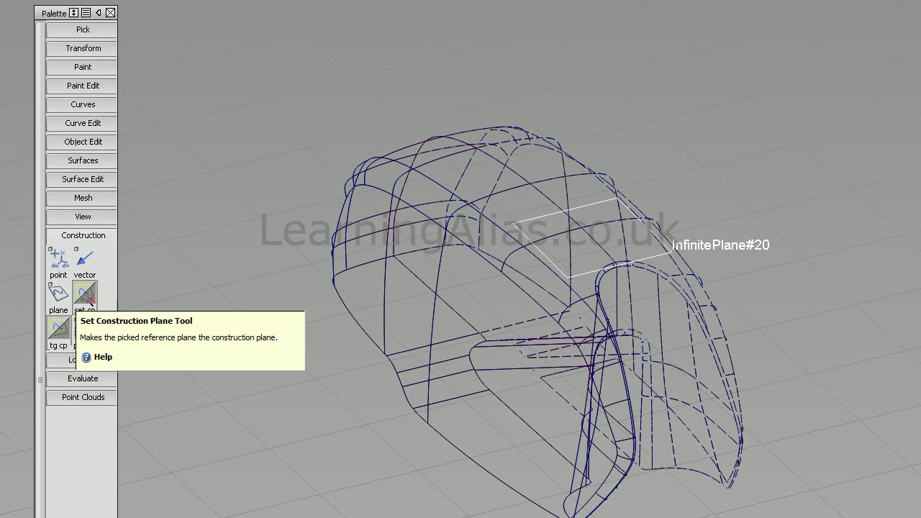
click(87, 298)
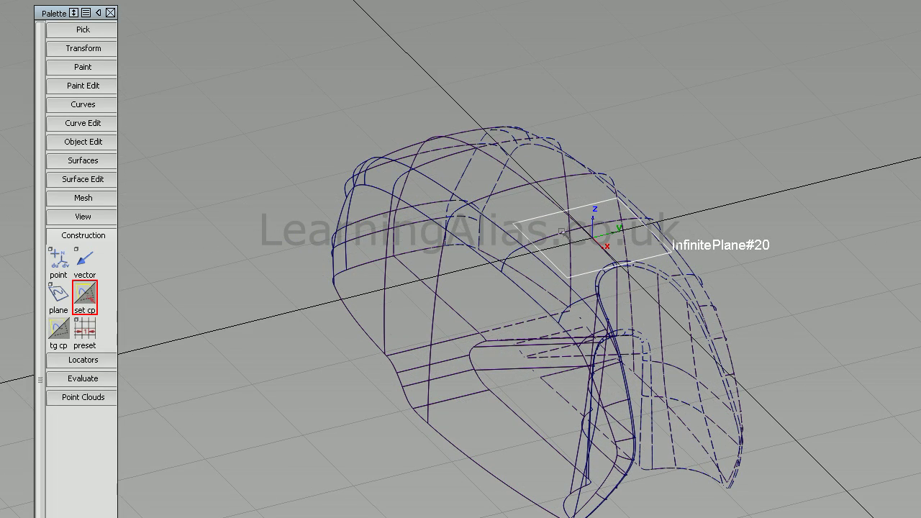
click(562, 232)
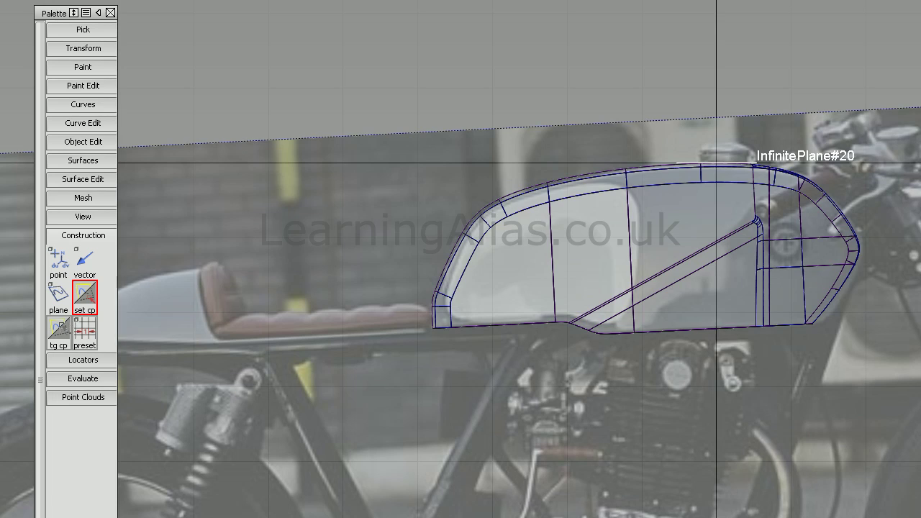
click(86, 304)
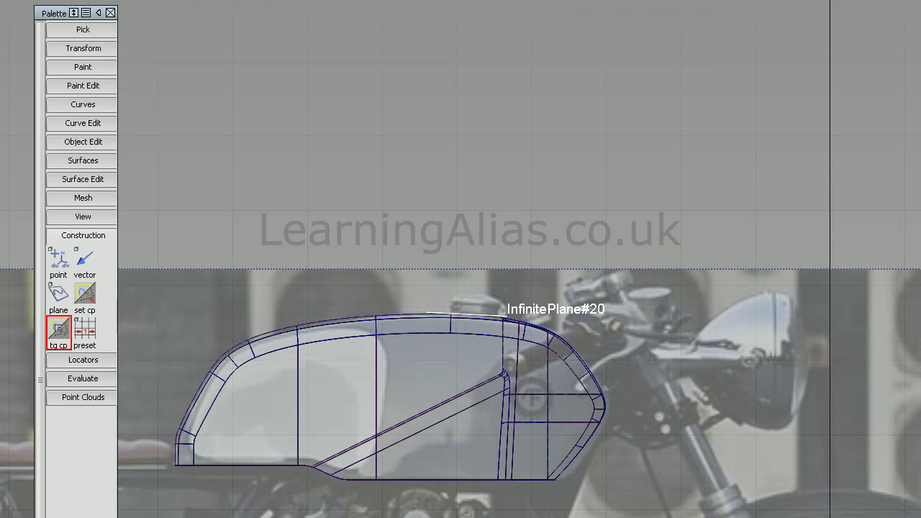
click(58, 329)
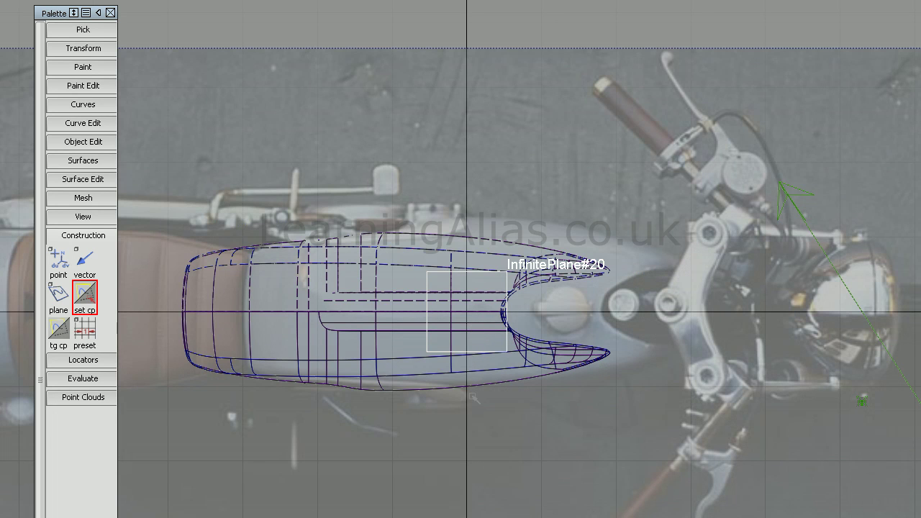
alt+shift+right_drag(472, 395, 616, 308)
Deselect the plane and show the construction-plane grid over the filler-cap area
click(538, 368)
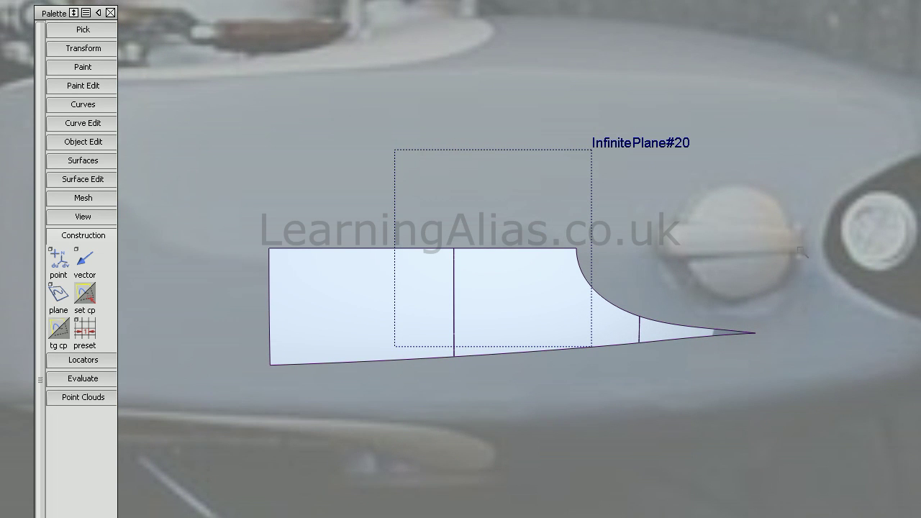
ctrl+shift+drag(600, 240, 549, 294)
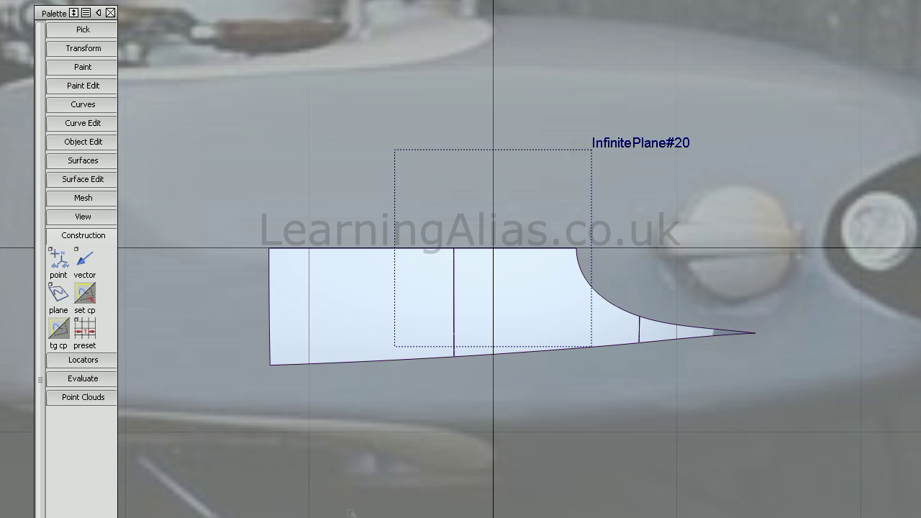
click(72, 233)
Set the circle tool to an open, non-periodic arc and draw a half-circle centred on the origin
click(70, 105)
double_click(58, 127)
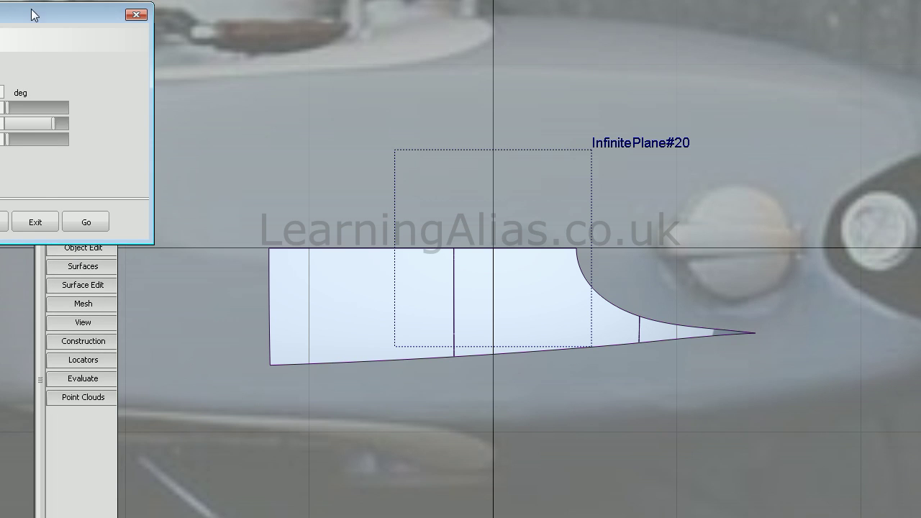
drag(31, 8, 267, 48)
click(179, 110)
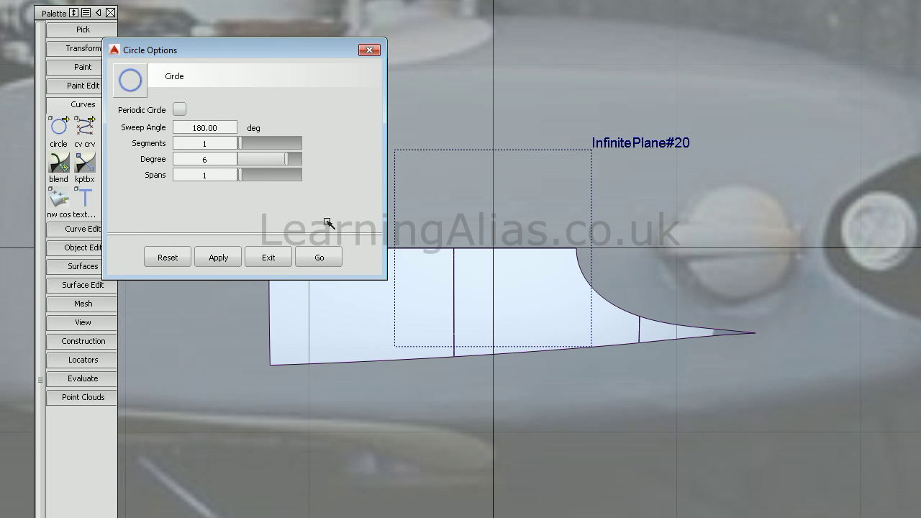
click(322, 259)
click(491, 251)
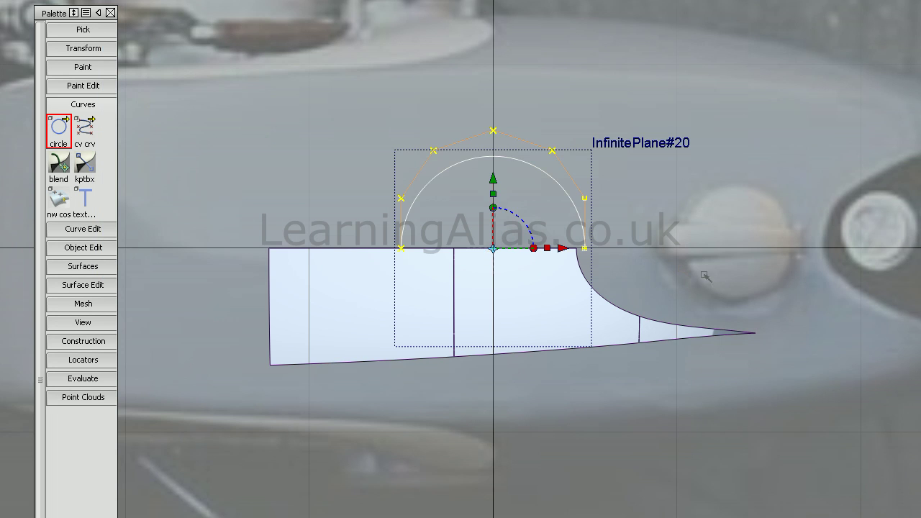
click(723, 259)
key(ctrl+z)
Mirror the half-circle and keep only the lower arc
ctrl+shift+drag(611, 302, 565, 199)
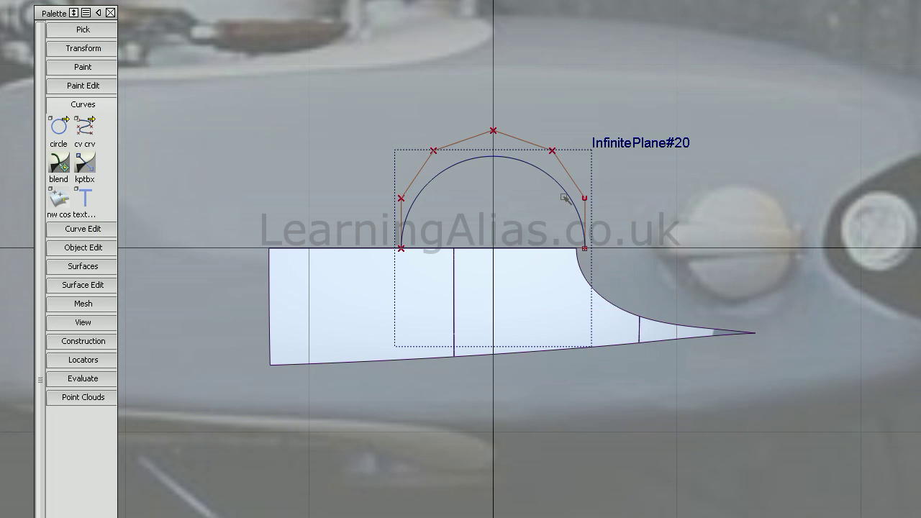
click(564, 199)
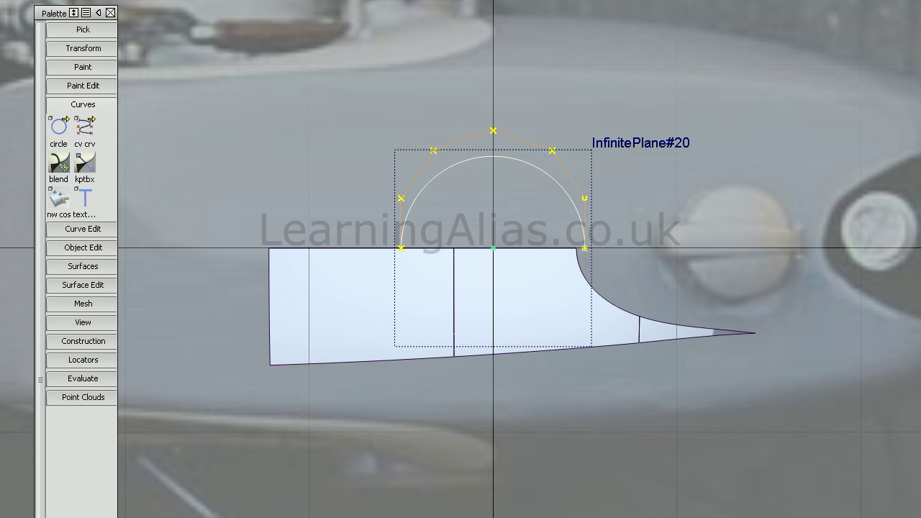
ctrl+shift+drag(597, 257, 618, 267)
click(551, 200)
key(ctrl+c)
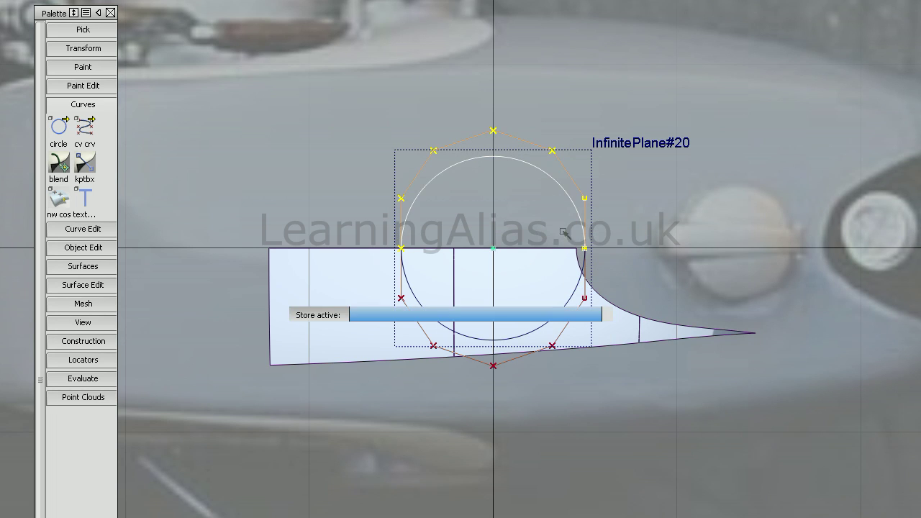
ctrl+shift+drag(563, 232, 596, 290)
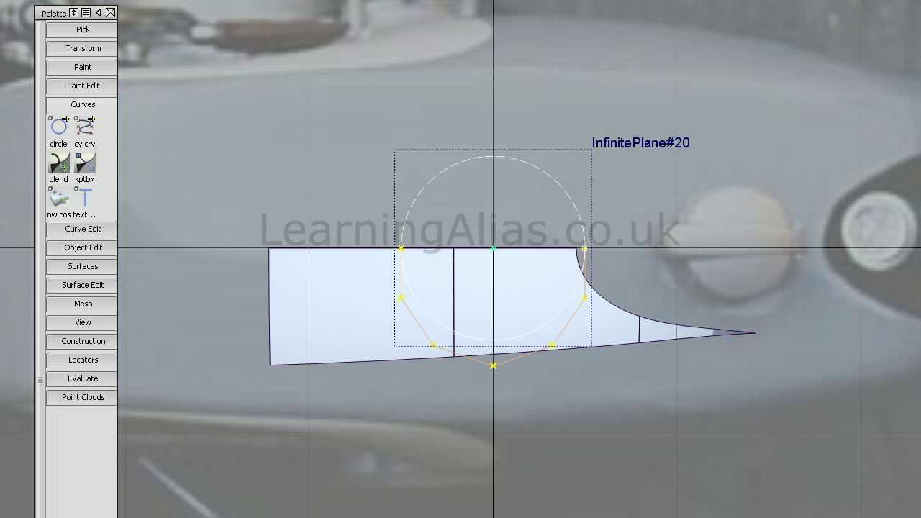
Shrink the lower arc toward its centre, deselect it and collapse the Curves palette
scroll(561, 438, up, 3)
ctrl+shift+drag(559, 354, 559, 353)
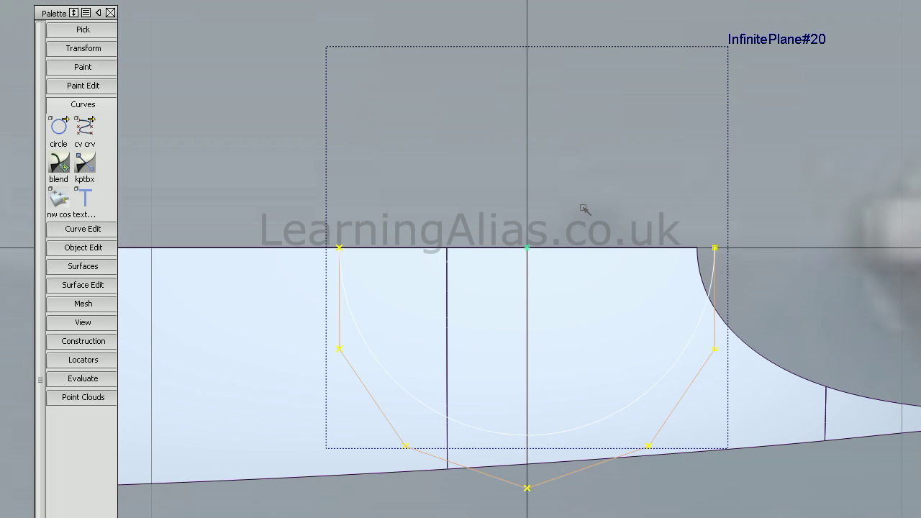
ctrl+shift+middle_drag(581, 208, 618, 195)
drag(781, 216, 645, 189)
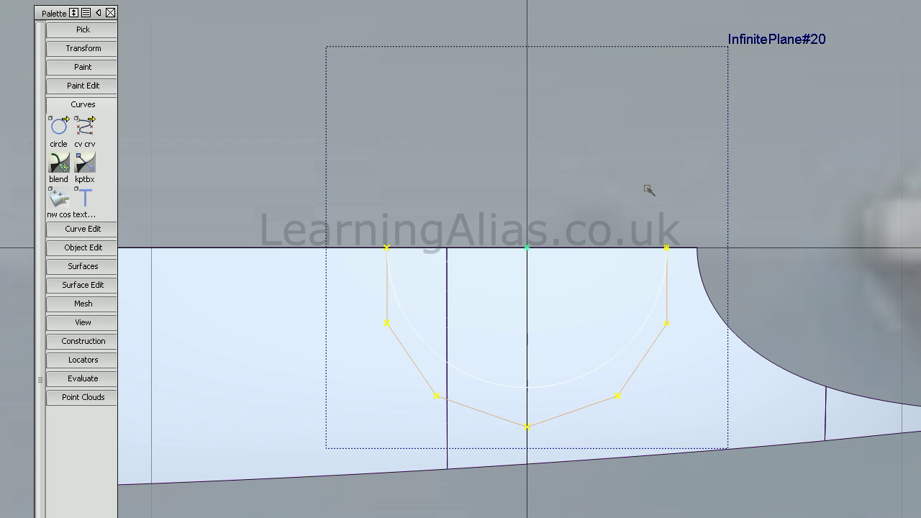
drag(831, 271, 779, 308)
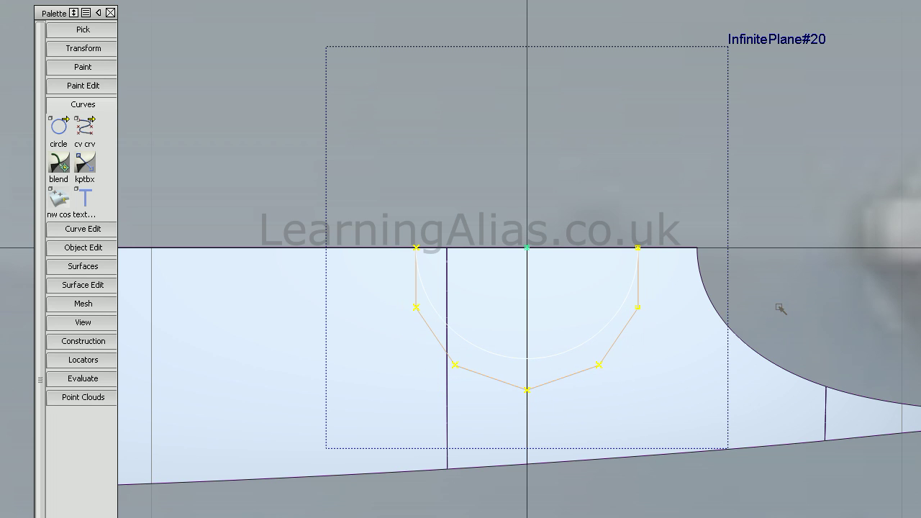
click(575, 292)
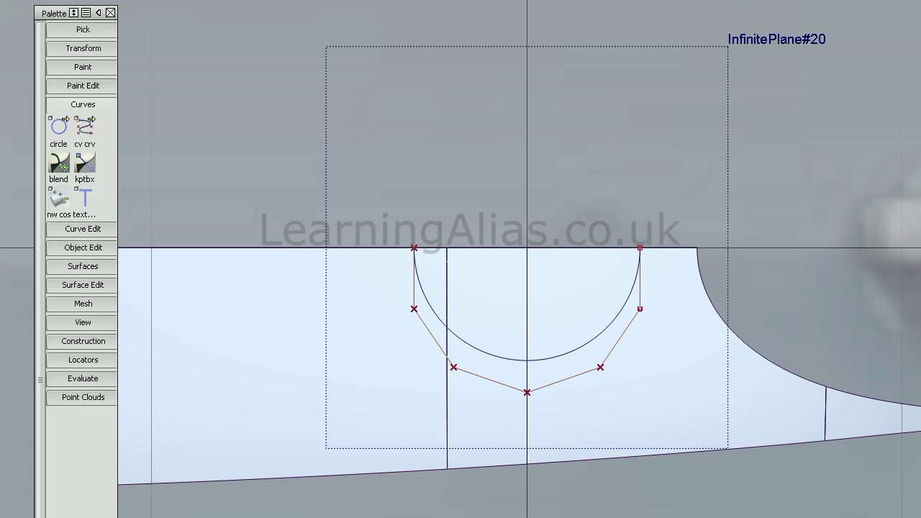
click(83, 104)
click(80, 142)
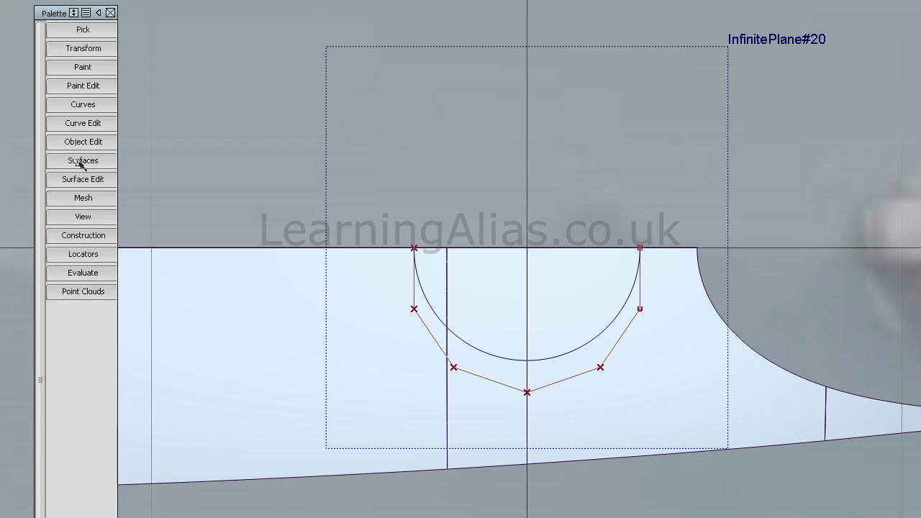
click(80, 160)
Project the half-circle onto the tank's top surface along the view vector
double_click(57, 205)
click(85, 154)
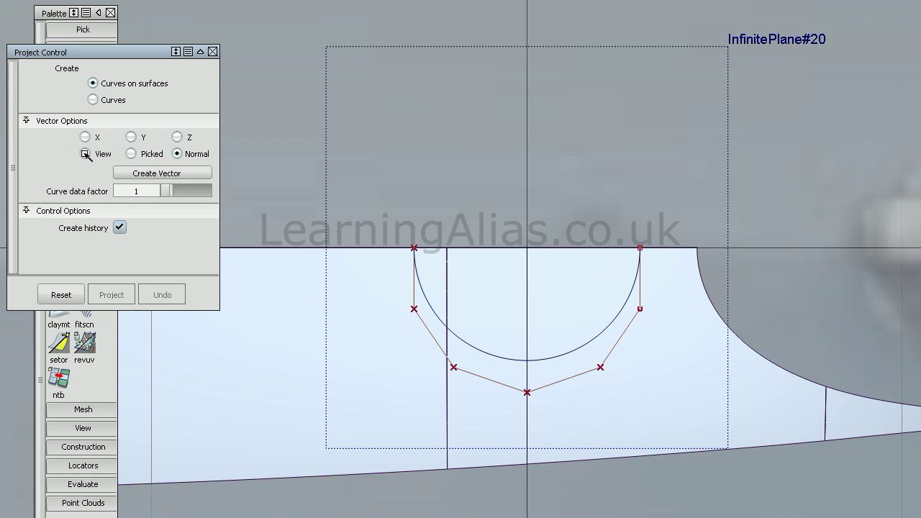
click(465, 298)
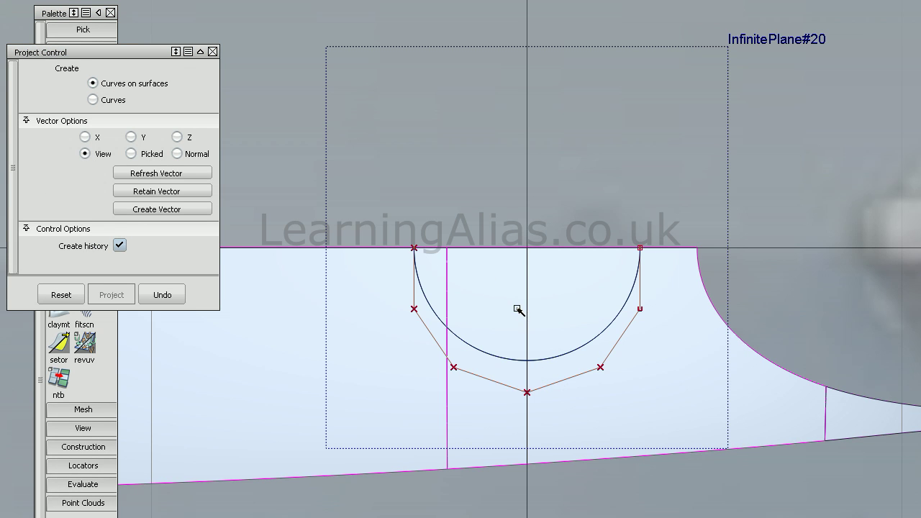
Trim the left and right tank surfaces to discard the semicircular piece
click(212, 51)
click(84, 205)
click(350, 371)
click(435, 265)
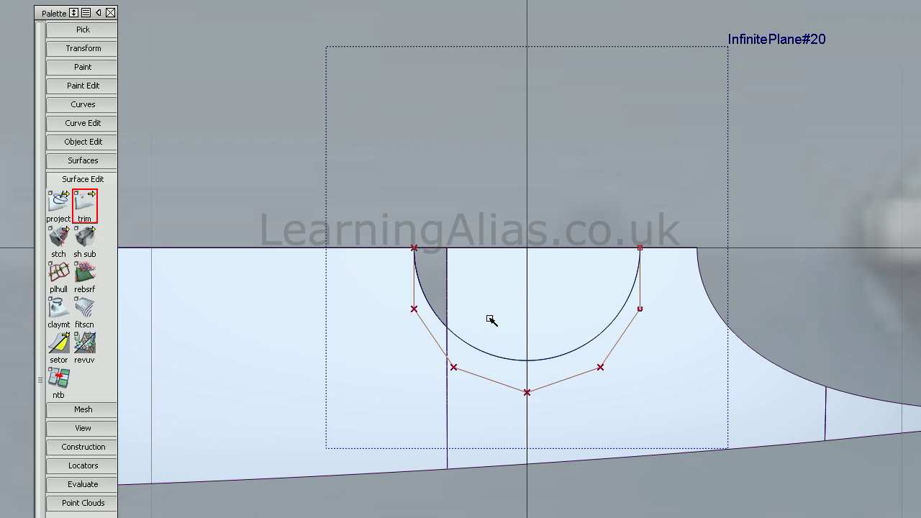
click(526, 318)
click(612, 407)
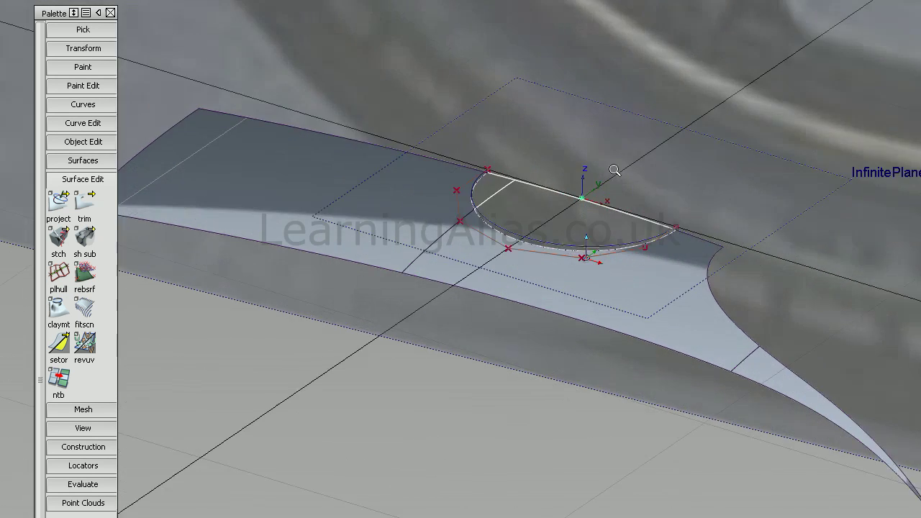
alt+shift+right_drag(589, 259, 555, 206)
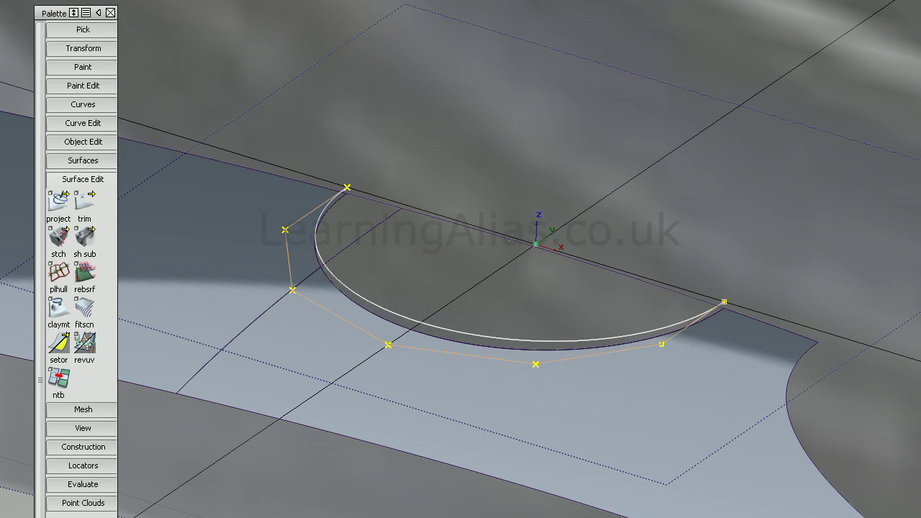
mouse_move(575, 312)
ctrl+shift+mouse_down()
mouse_move(574, 288)
mouse_move(431, 335)
ctrl+shift+mouse_up()
click(532, 287)
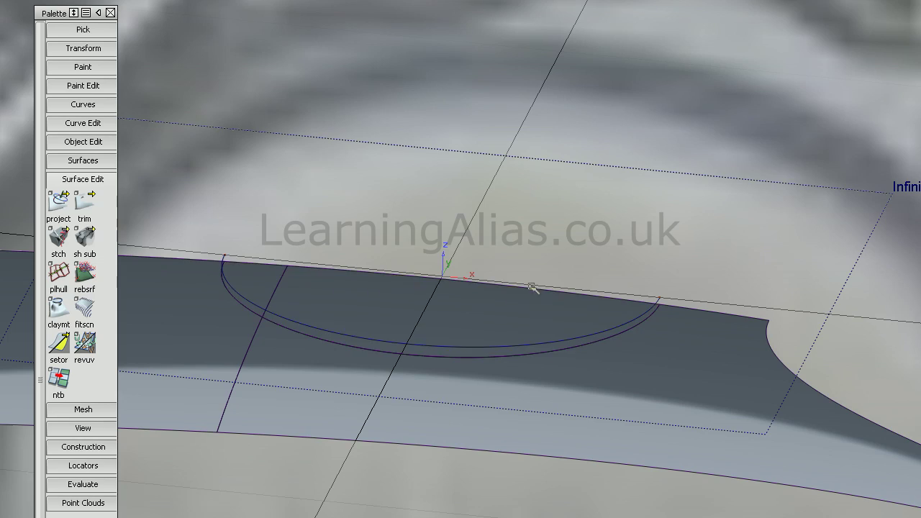
alt+shift+drag(499, 184, 438, 288)
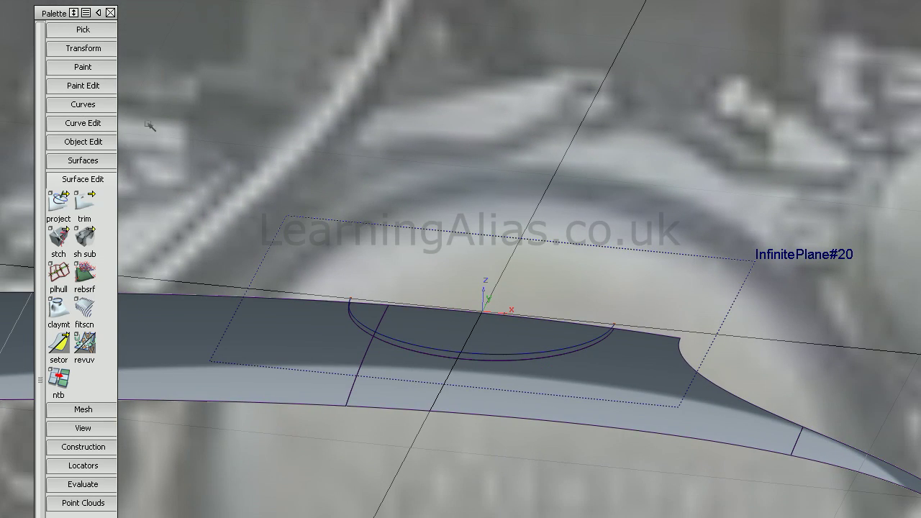
alt+shift+right_drag(150, 126, 164, 507)
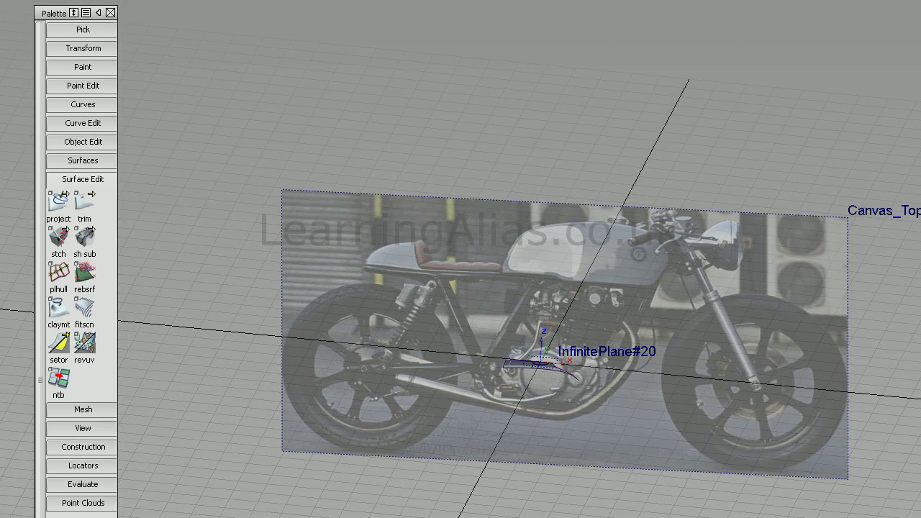
Switch the canvas layer to Canvas_Top#2 to hide the motorcycle image
click(167, 161)
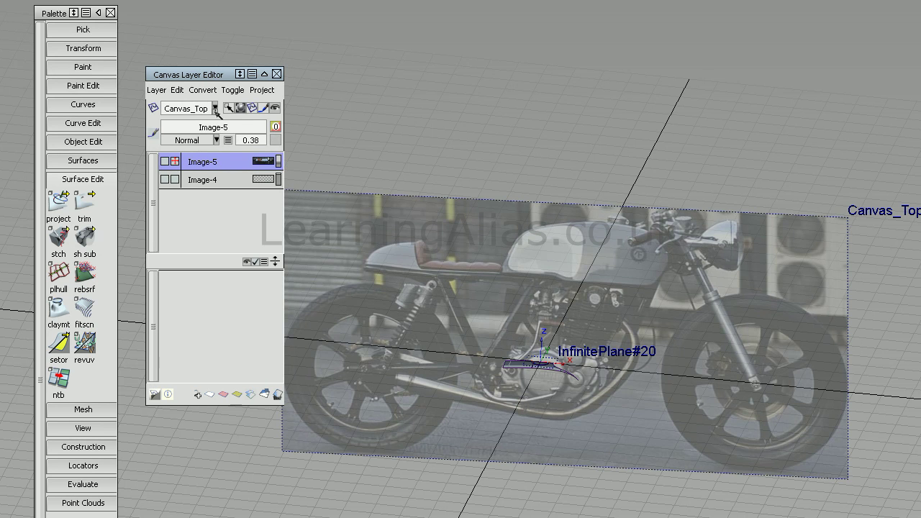
click(208, 107)
click(208, 124)
click(167, 161)
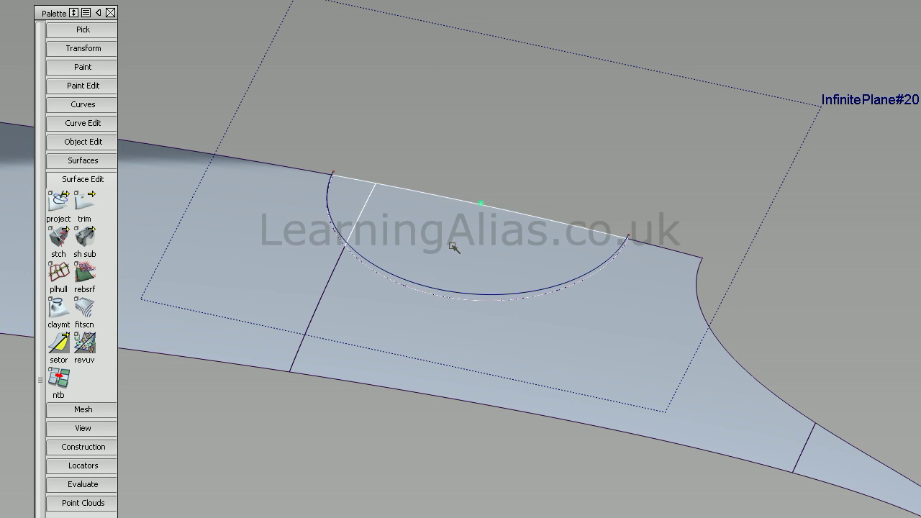
In a side view, shift the flat semicircular floor piece up along Z above the opening
key(F8)
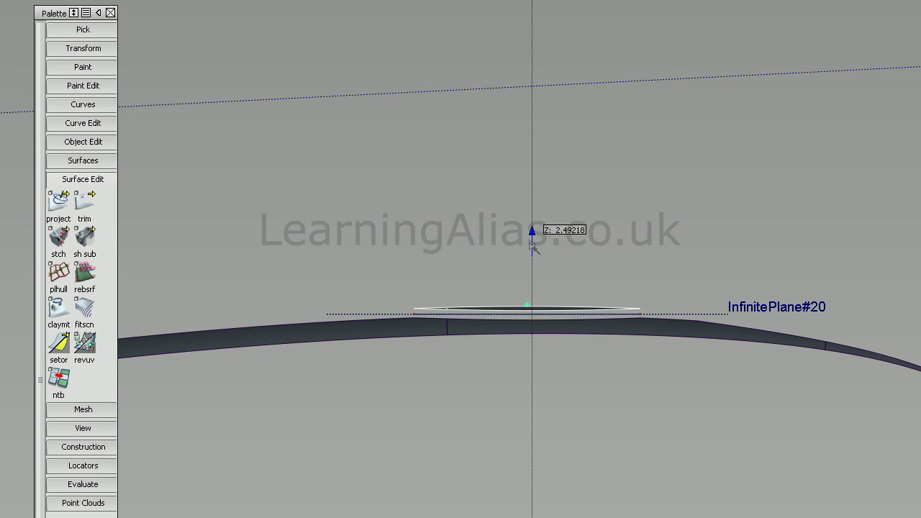
mouse_move(529, 315)
alt+shift+right_down()
mouse_move(540, 278)
mouse_move(493, 206)
alt+shift+right_up()
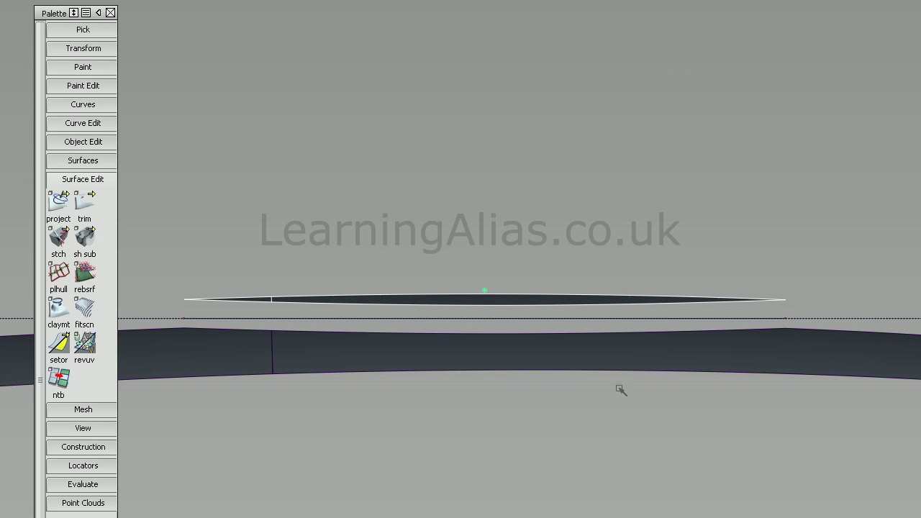
key(F8)
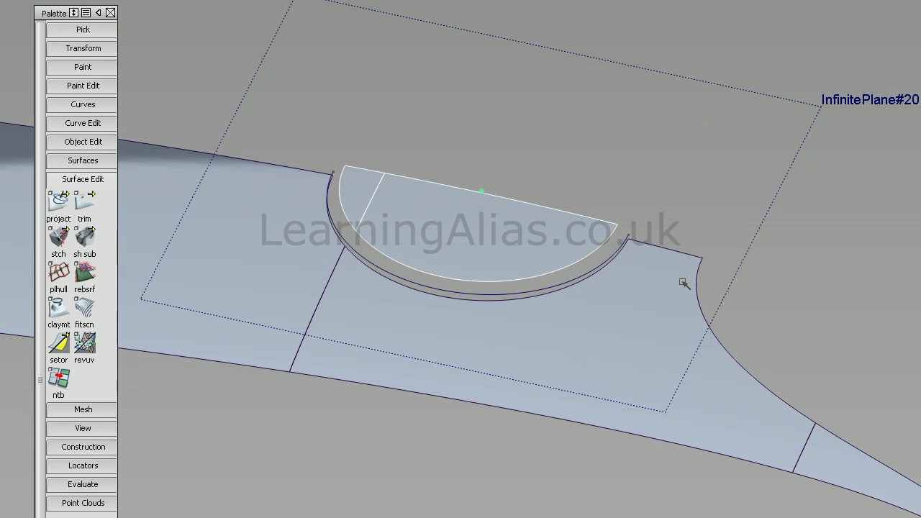
alt+shift+drag(682, 282, 559, 310)
Build a G2 freeform blend from the outer flange edge (Side 1) to the inner edge (Side 2)
alt+shift+drag(230, 303, 151, 316)
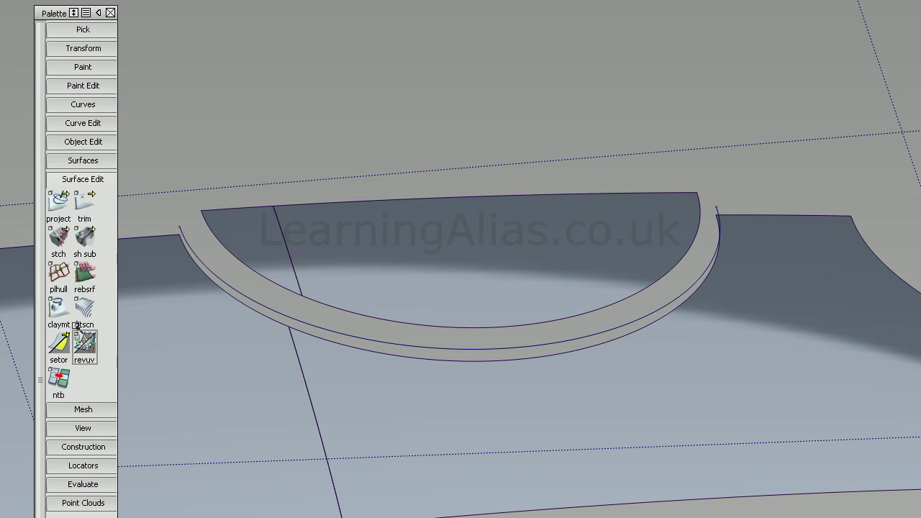
click(65, 160)
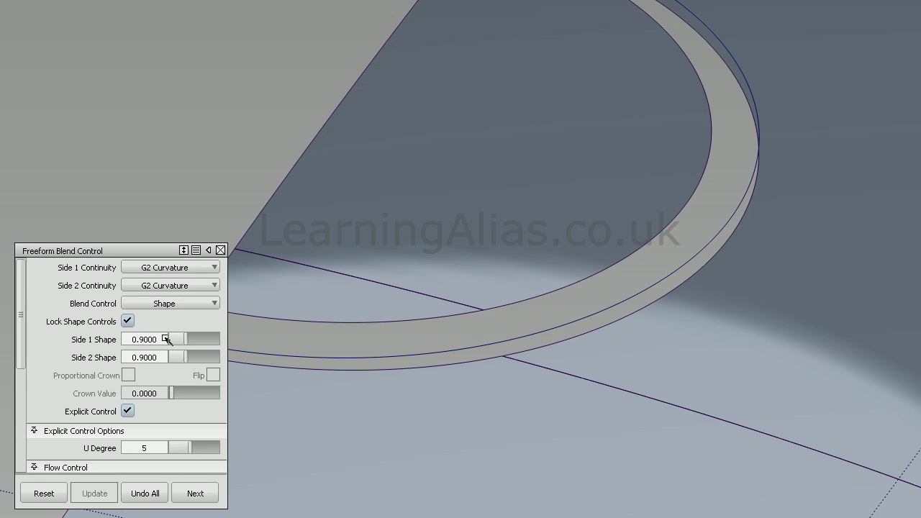
scroll(150, 426, down, 5)
click(448, 366)
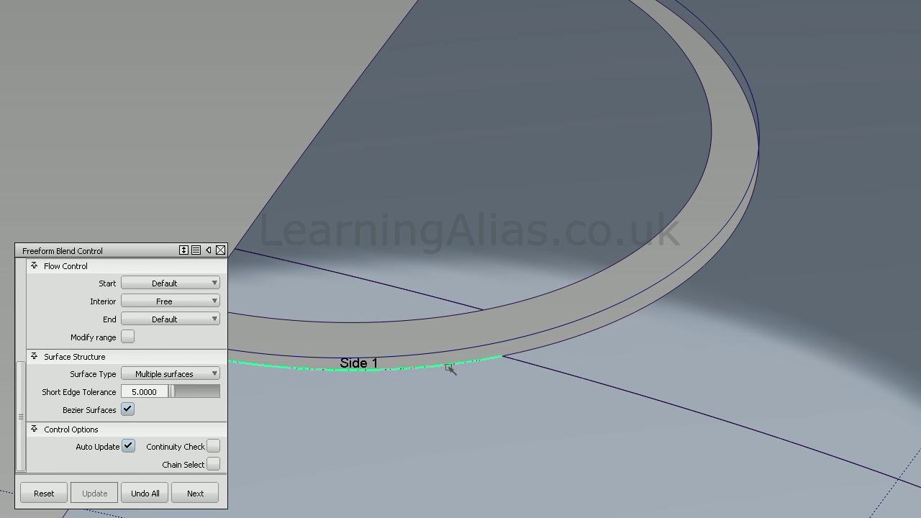
click(541, 351)
click(472, 316)
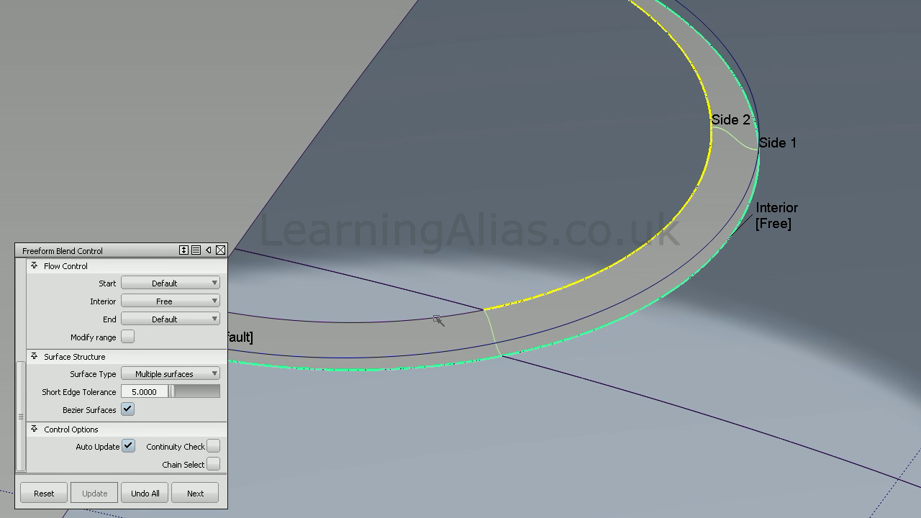
click(437, 318)
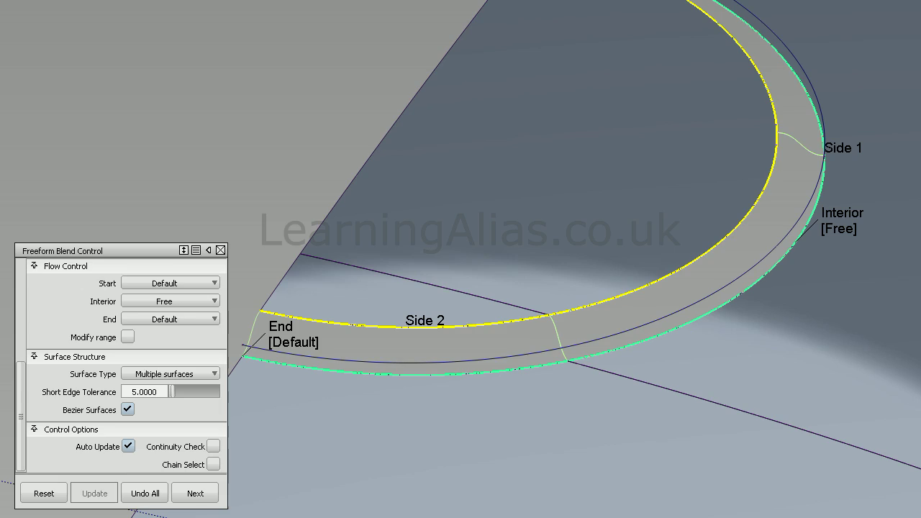
alt+shift+drag(630, 328, 335, 350)
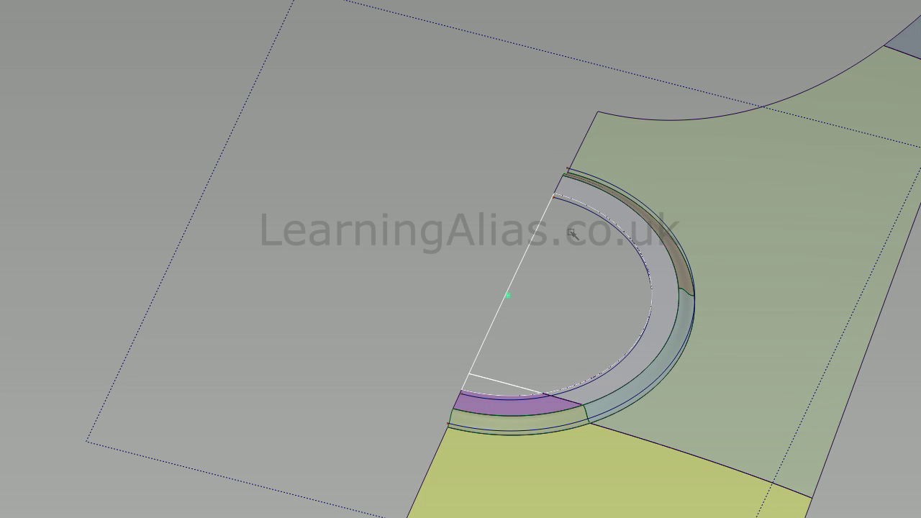
Create a flat plane at the origin and shrink it to a square around the half-ring
alt+shift+drag(458, 295, 662, 243)
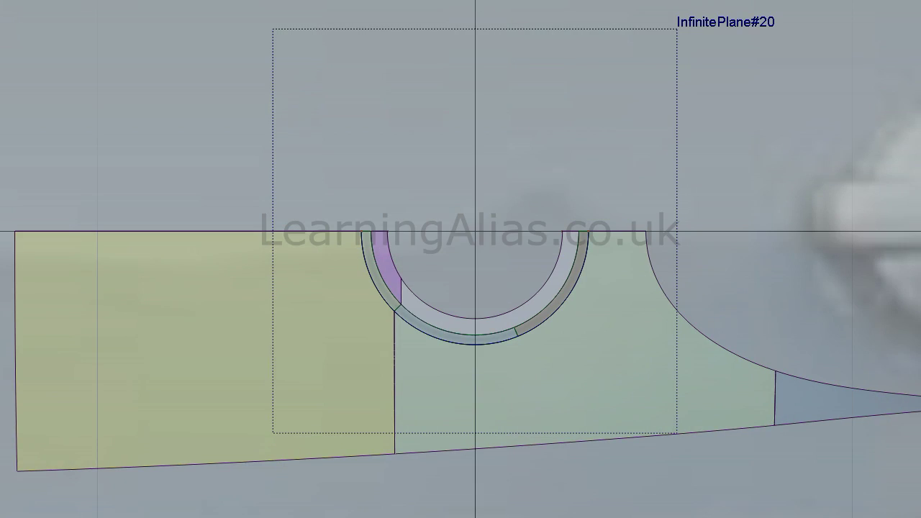
click(146, 438)
click(121, 215)
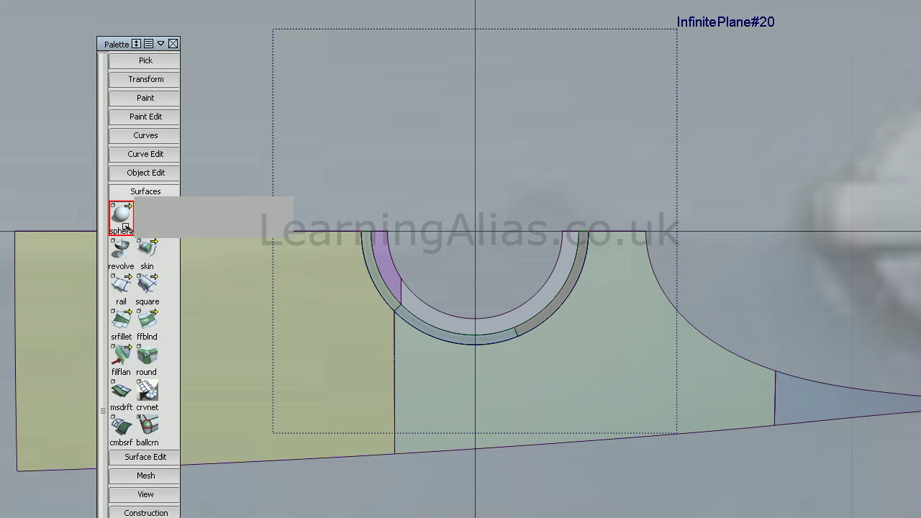
click(456, 259)
drag(733, 232, 593, 291)
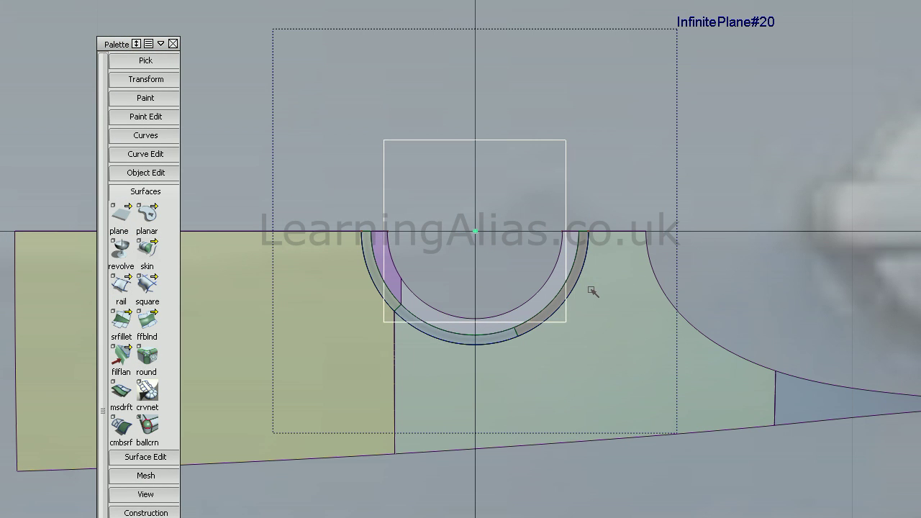
Snap the square's pivot to the origin, shorten it, and lower the plane to about Z 13.39
ctrl+shift+middle_click(487, 294)
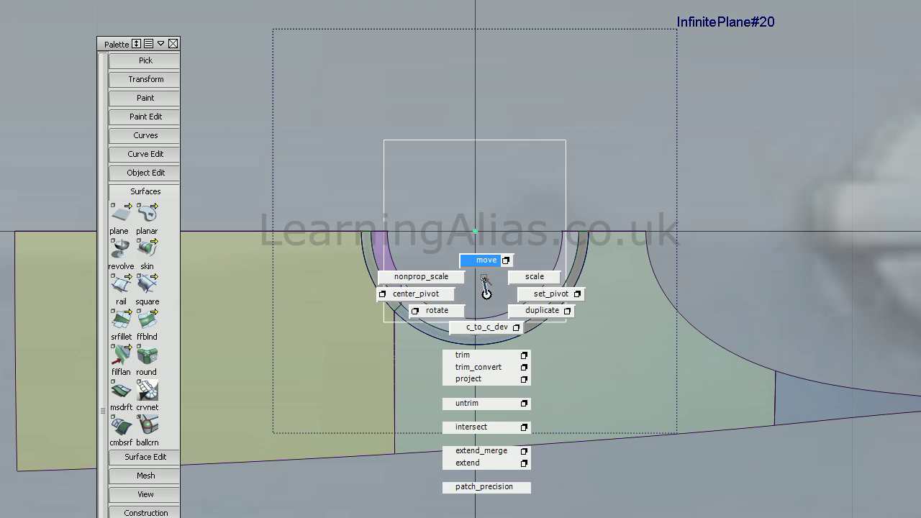
ctrl+shift+middle_drag(487, 294, 492, 294)
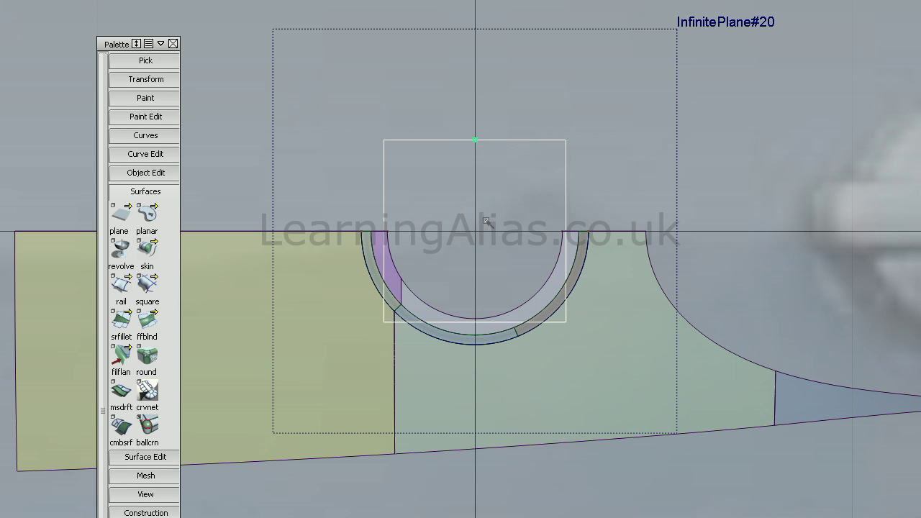
alt+click(482, 242)
ctrl+shift+middle_drag(483, 261, 464, 262)
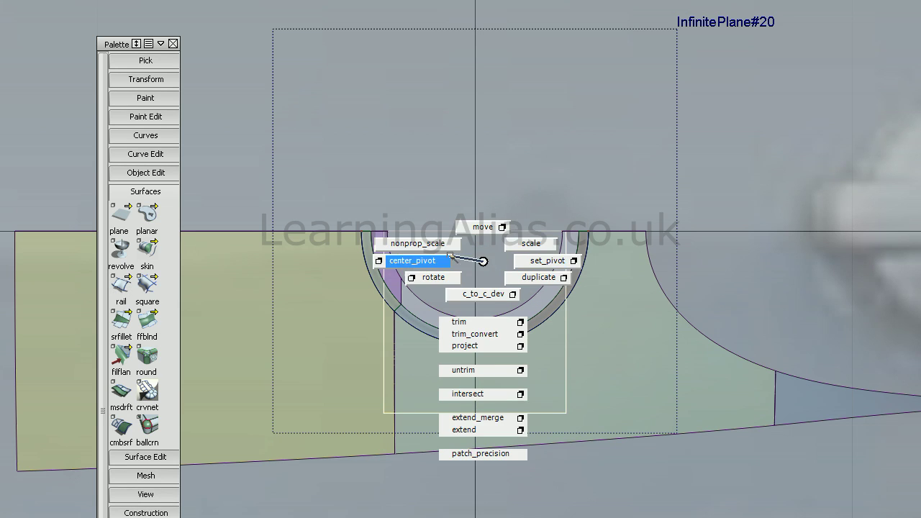
mouse_move(540, 157)
mouse_down()
mouse_move(547, 217)
mouse_move(568, 224)
mouse_up()
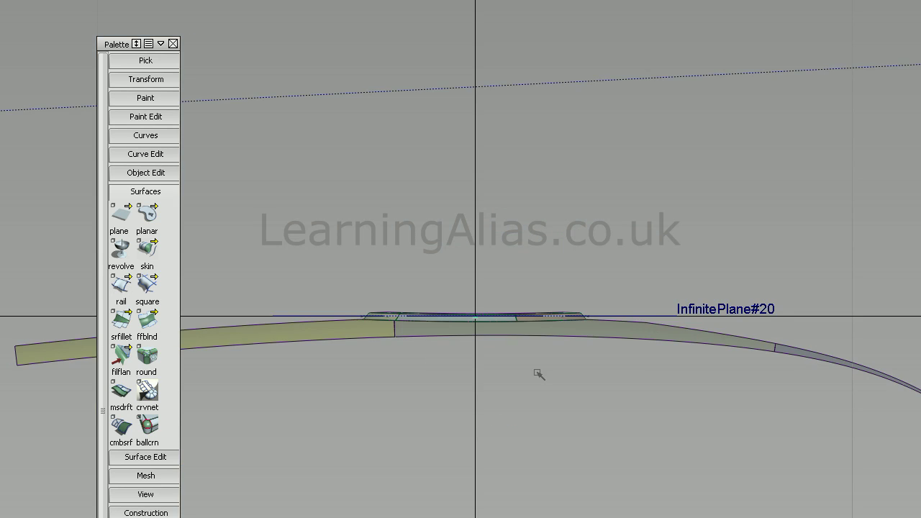
mouse_move(597, 232)
mouse_down()
mouse_move(596, 281)
mouse_move(460, 345)
mouse_move(620, 352)
mouse_move(611, 312)
mouse_move(531, 323)
mouse_move(447, 358)
mouse_up()
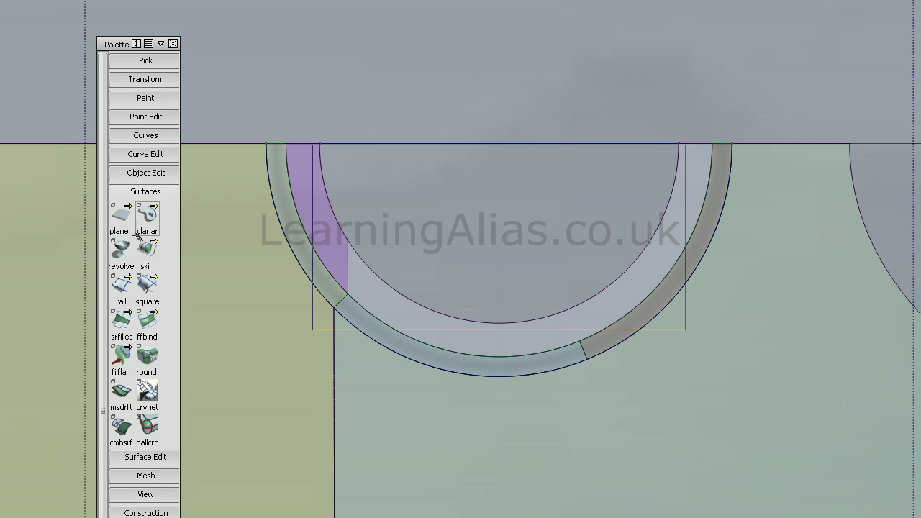
Project the inner semicircle circle#213 onto the flat rectangle below the opening
click(137, 192)
click(146, 208)
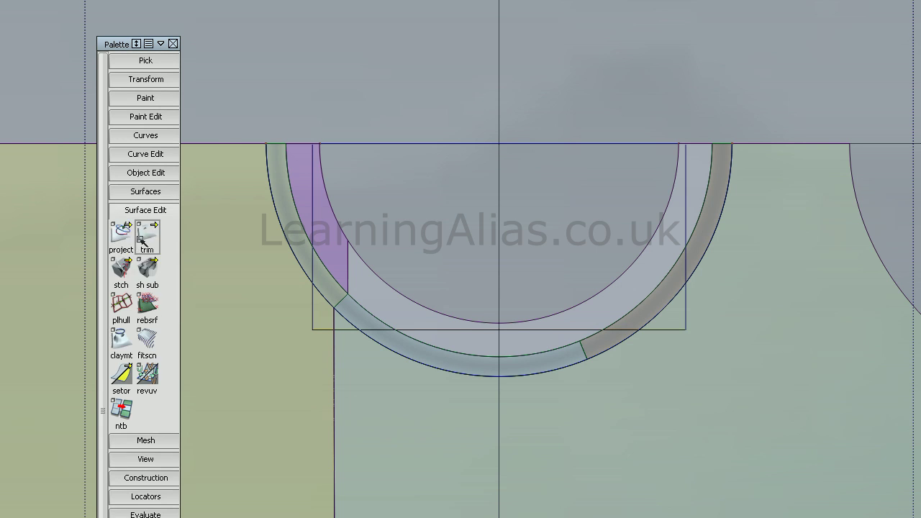
double_click(146, 232)
click(382, 281)
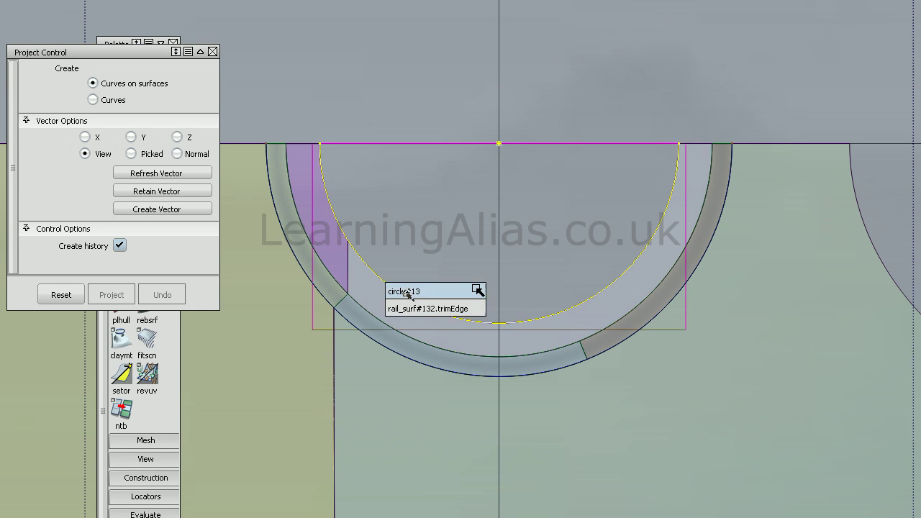
click(410, 307)
click(212, 51)
click(147, 236)
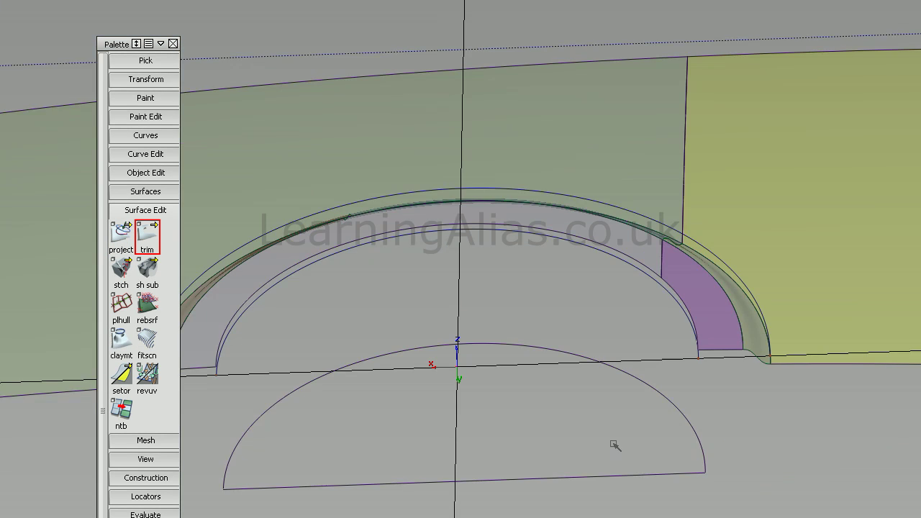
With V degree 1, skin a straight wall from the upper rim arc to the lower floor arc
alt+shift+drag(612, 442, 400, 384)
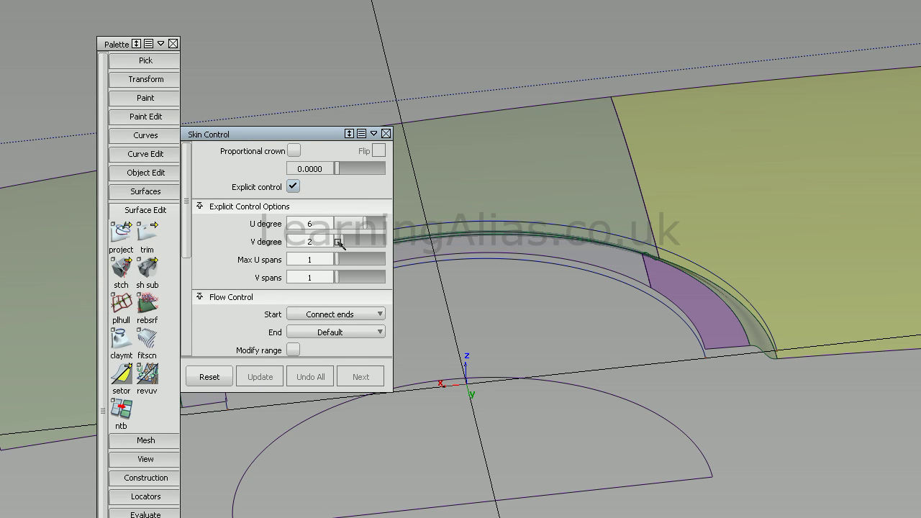
drag(303, 140, 329, 87)
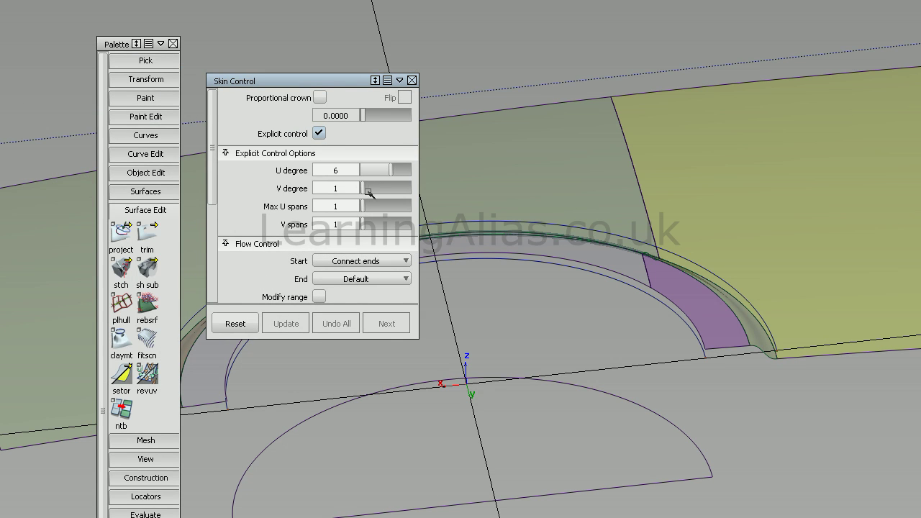
click(413, 80)
click(343, 251)
click(619, 395)
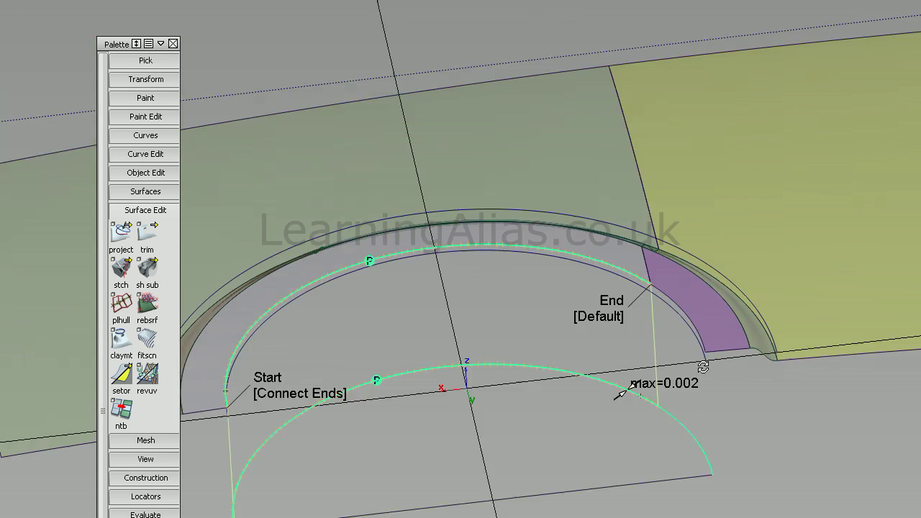
Skin the short upper arc segment to the lower arc to complete the wall
click(678, 428)
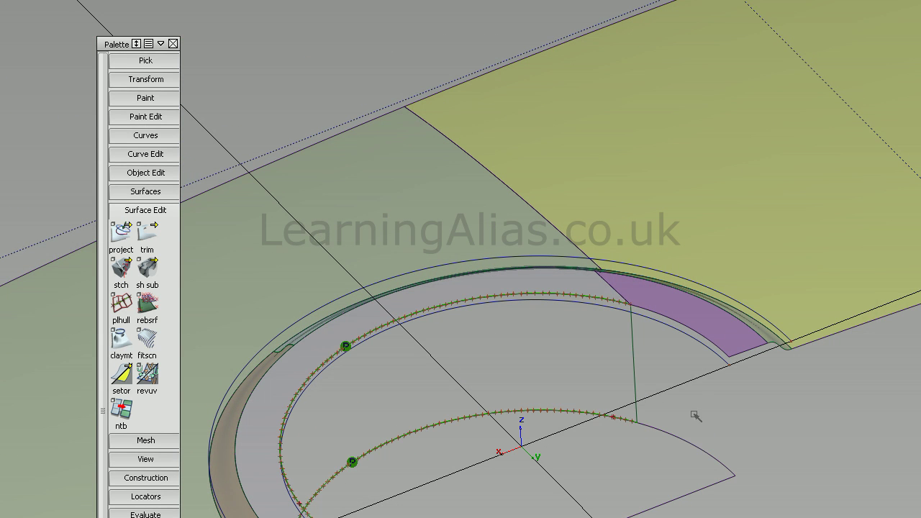
click(687, 328)
click(664, 398)
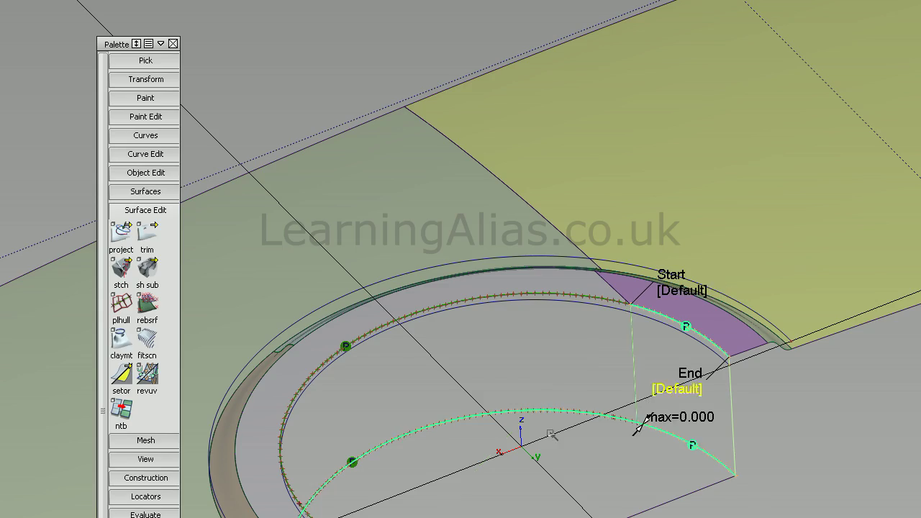
mouse_move(434, 420)
alt+shift+mouse_down()
mouse_move(475, 376)
mouse_move(468, 446)
mouse_move(625, 390)
mouse_move(539, 381)
alt+shift+mouse_up()
click(128, 204)
mouse_move(375, 323)
alt+shift+mouse_down()
mouse_move(474, 315)
mouse_move(247, 329)
alt+shift+mouse_up()
Set picking to whole surfaces and orient the view down into the well cut
click(141, 215)
click(136, 191)
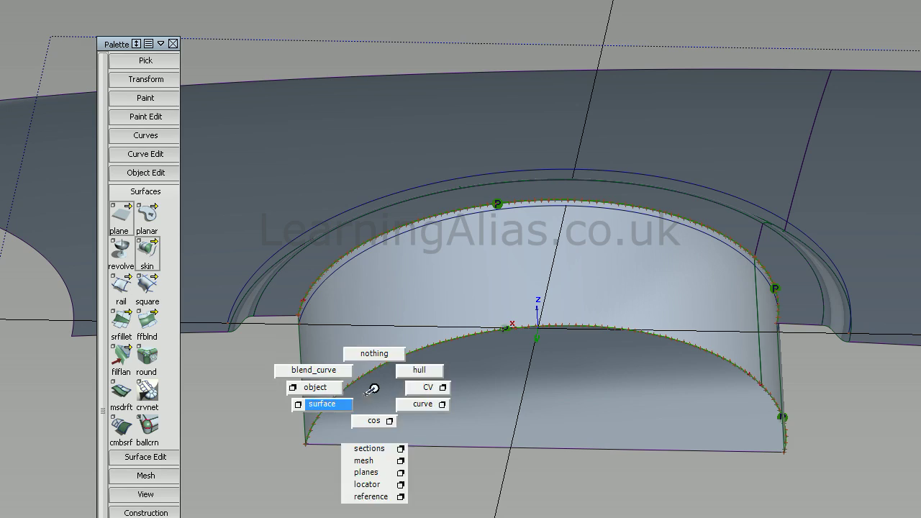
ctrl+shift+drag(375, 382, 313, 403)
mouse_move(724, 376)
alt+shift+mouse_down()
mouse_move(542, 474)
mouse_move(669, 417)
alt+shift+mouse_up()
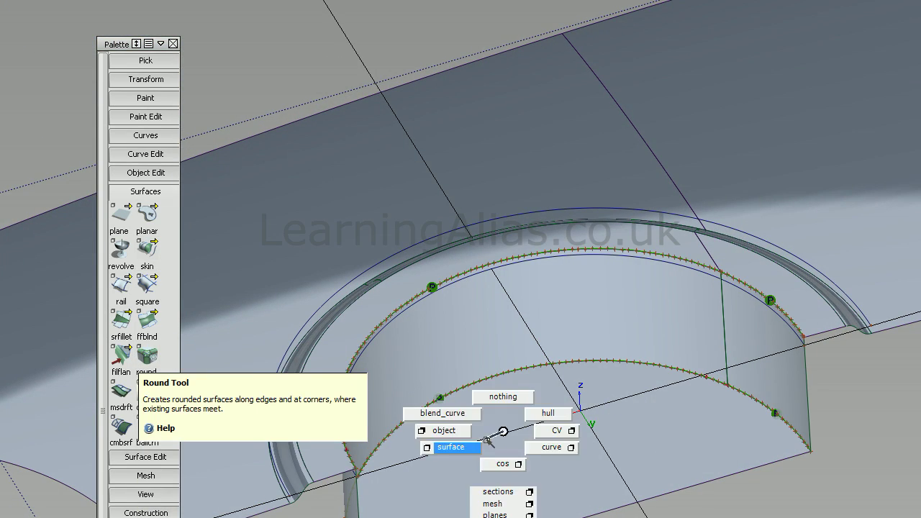
ctrl+shift+drag(555, 434, 452, 446)
alt+shift+drag(504, 432, 459, 377)
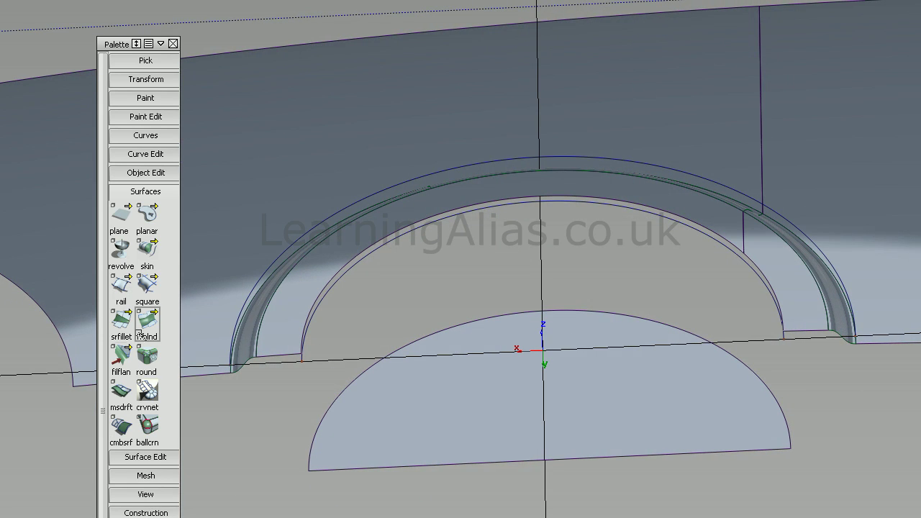
Create a radius 1.0 G1 Circular fillet flange from the rim onto the half-disc floor
click(121, 356)
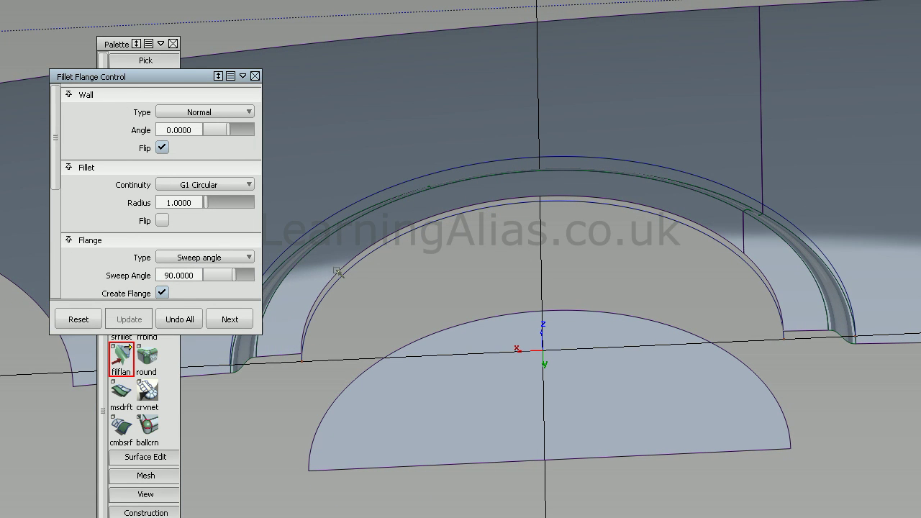
alt+shift+drag(768, 293, 831, 316)
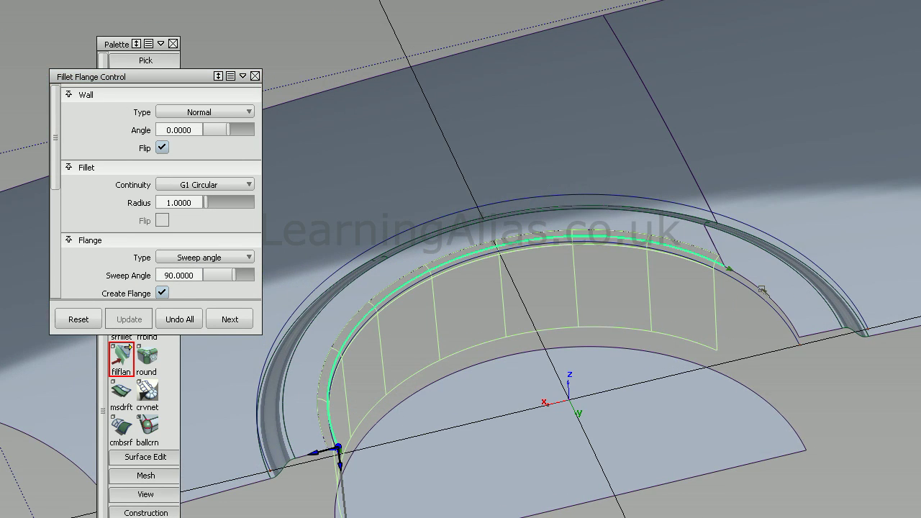
mouse_move(759, 296)
alt+shift+mouse_down()
mouse_move(502, 382)
mouse_move(489, 397)
alt+shift+mouse_up()
click(531, 494)
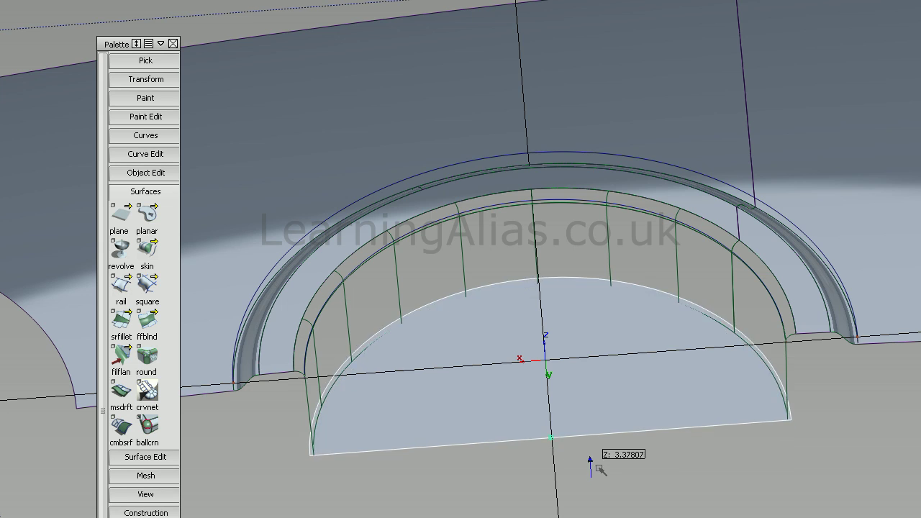
alt+shift+drag(593, 453, 672, 450)
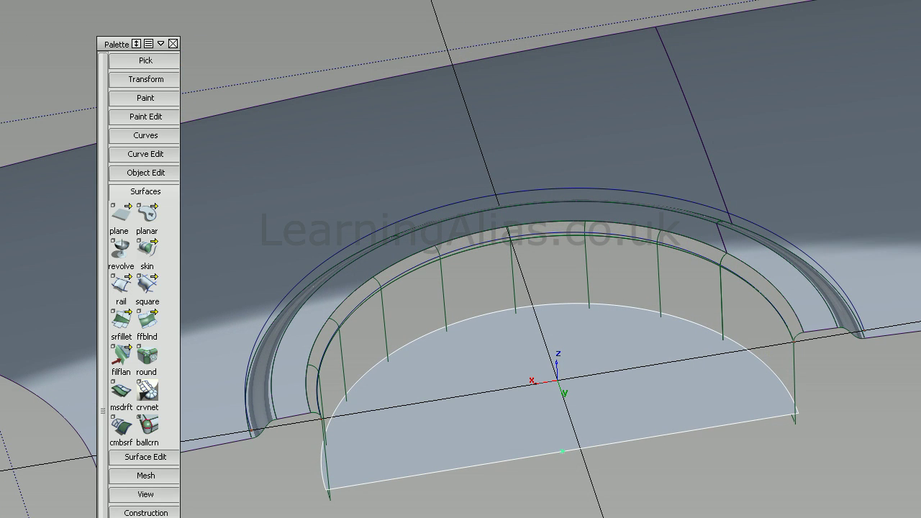
alt+shift+drag(662, 382, 578, 346)
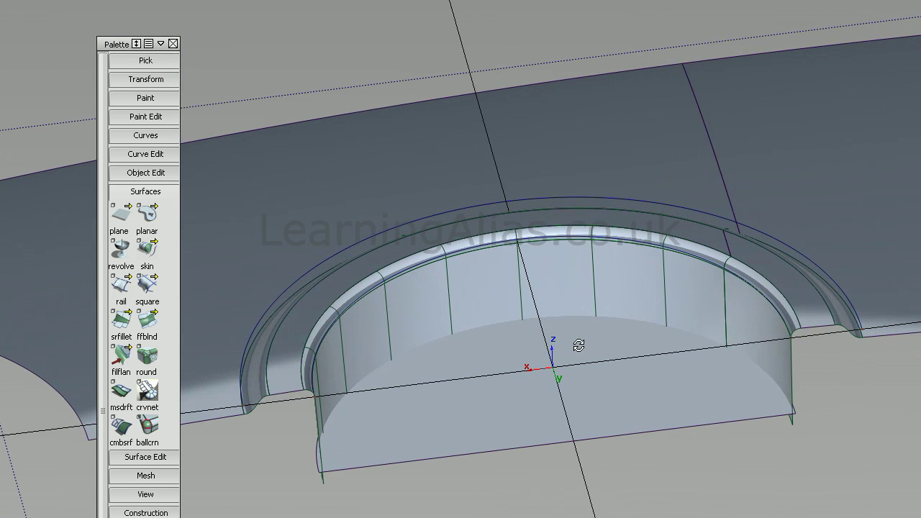
alt+shift+drag(393, 454, 432, 450)
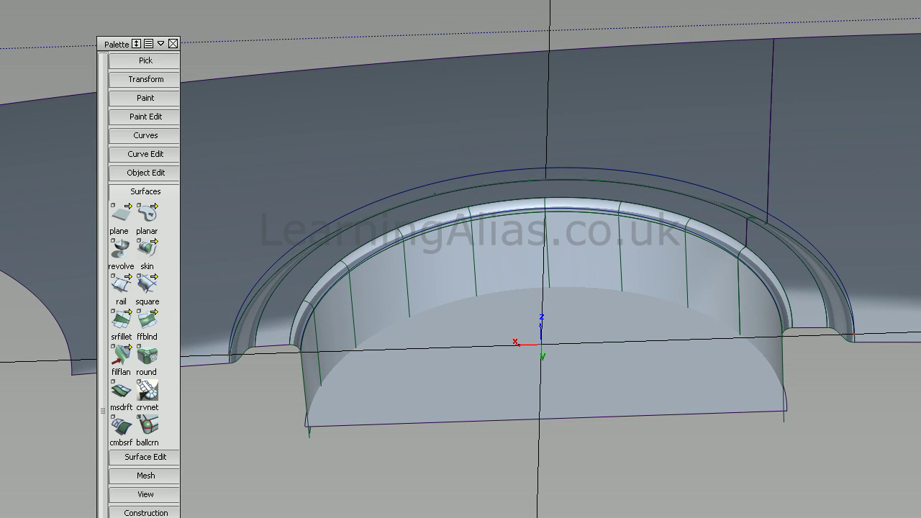
Intersect the half-disc floor surface with the well wall surfaces
click(130, 191)
click(119, 210)
click(121, 234)
click(456, 380)
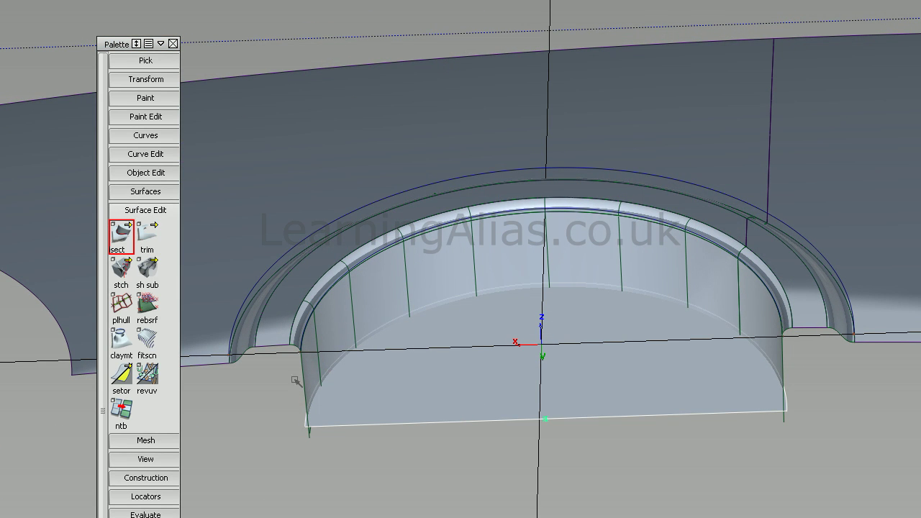
alt+shift+drag(623, 417, 766, 369)
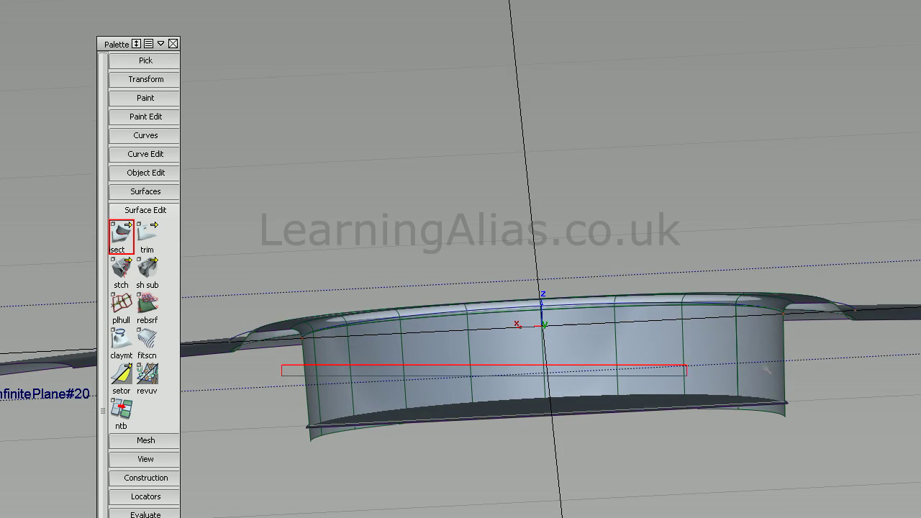
alt+shift+drag(592, 452, 469, 379)
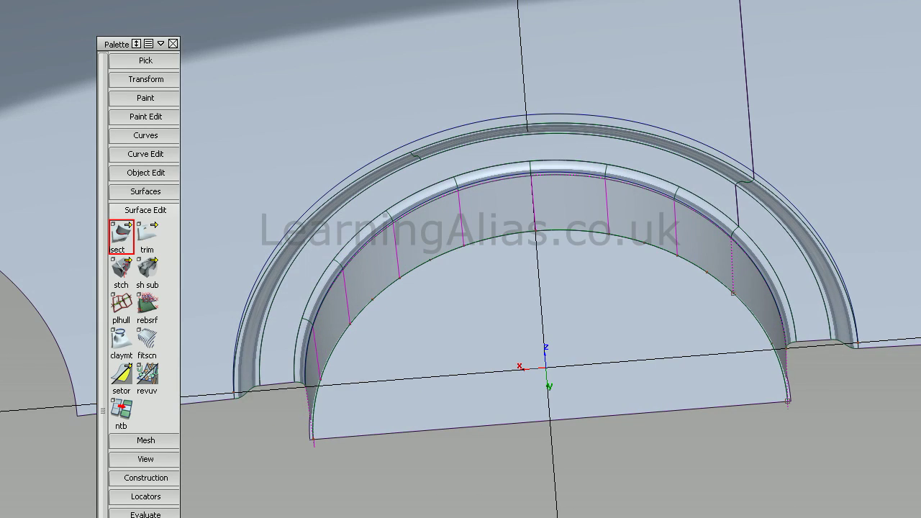
Trim the floor to its kept region and trim the wall surfaces against it
click(146, 233)
alt+shift+drag(432, 288, 481, 393)
click(481, 393)
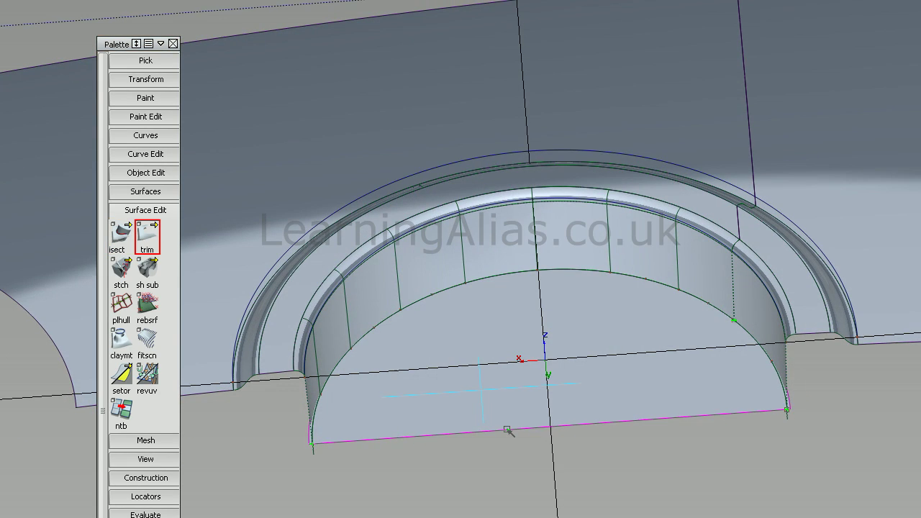
click(507, 430)
alt+shift+drag(592, 428, 641, 379)
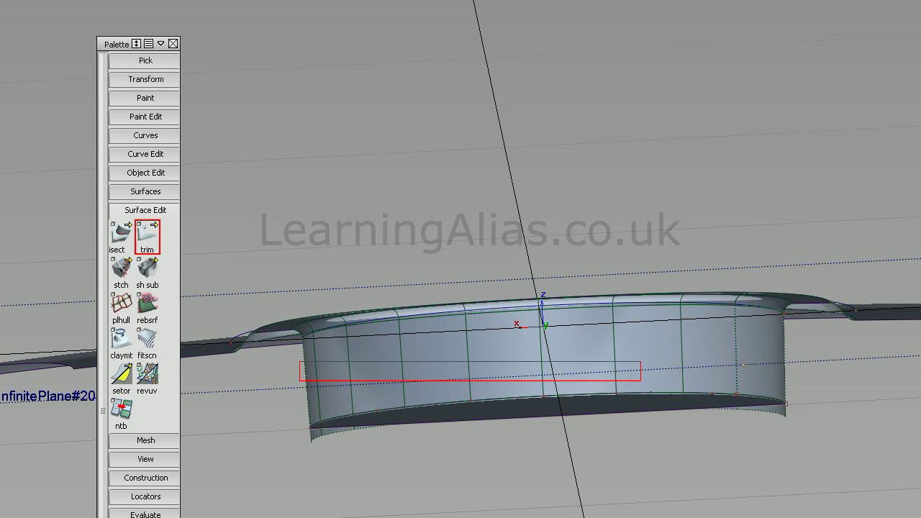
drag(283, 372, 870, 374)
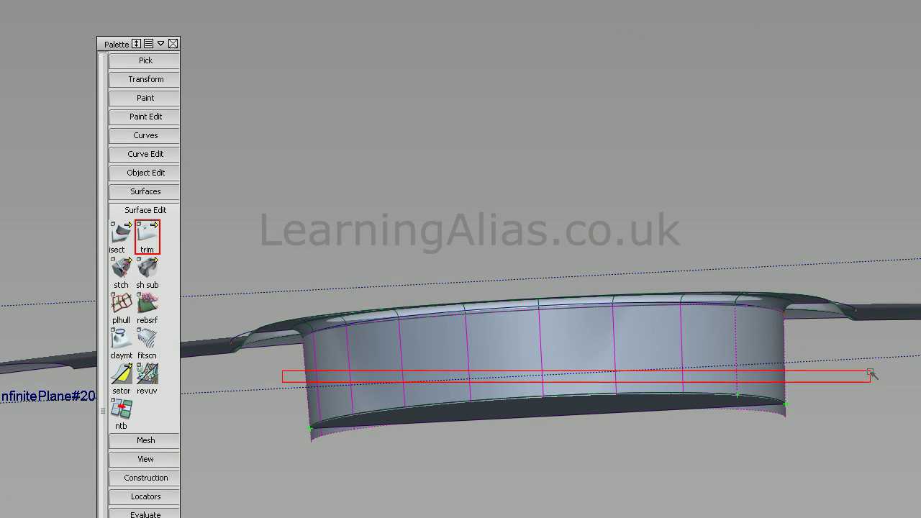
click(732, 419)
Select the right-hand pocket wall and tumble the view to check it
alt+shift+drag(655, 408, 337, 428)
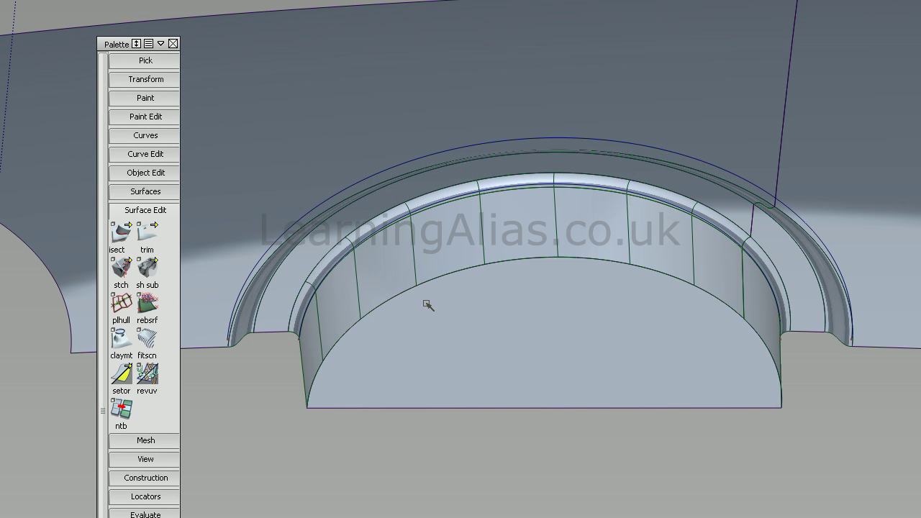
alt+shift+drag(387, 326, 466, 356)
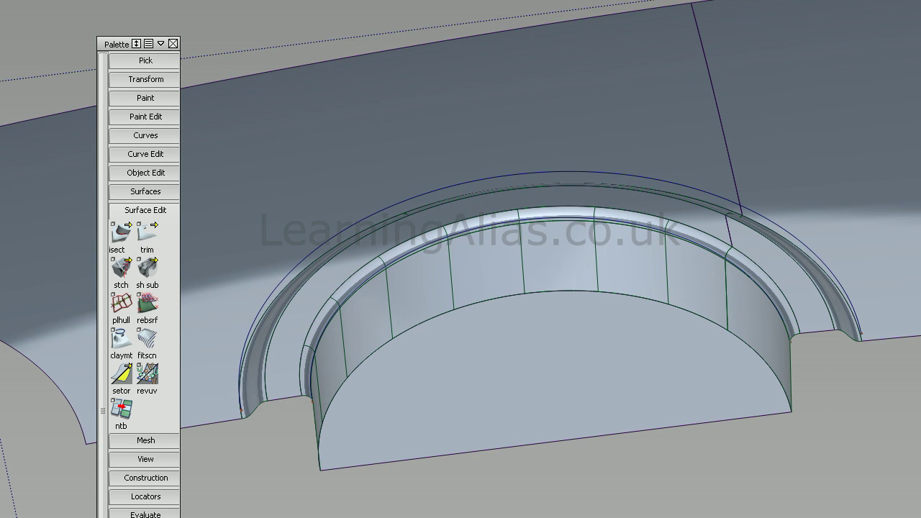
click(774, 338)
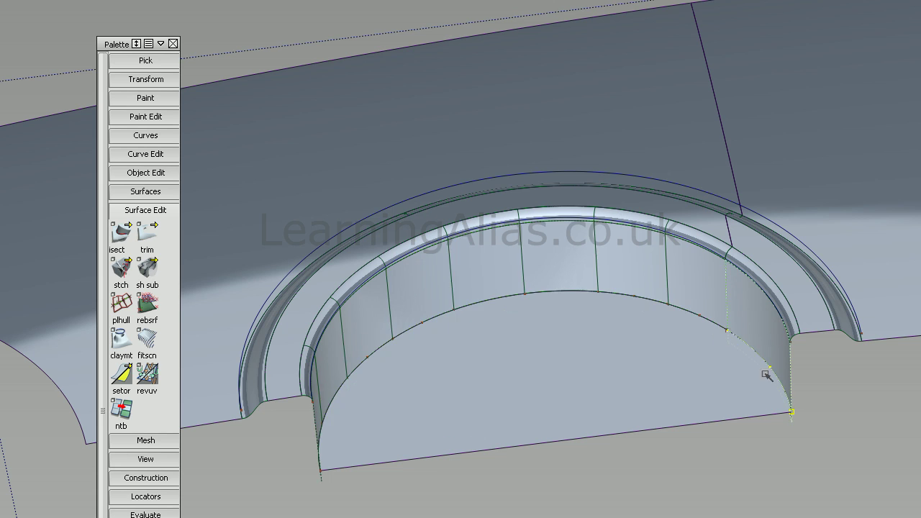
alt+shift+drag(578, 416, 139, 323)
Start a fillet flange on the wall's top edge and rotate to inspect it
click(145, 173)
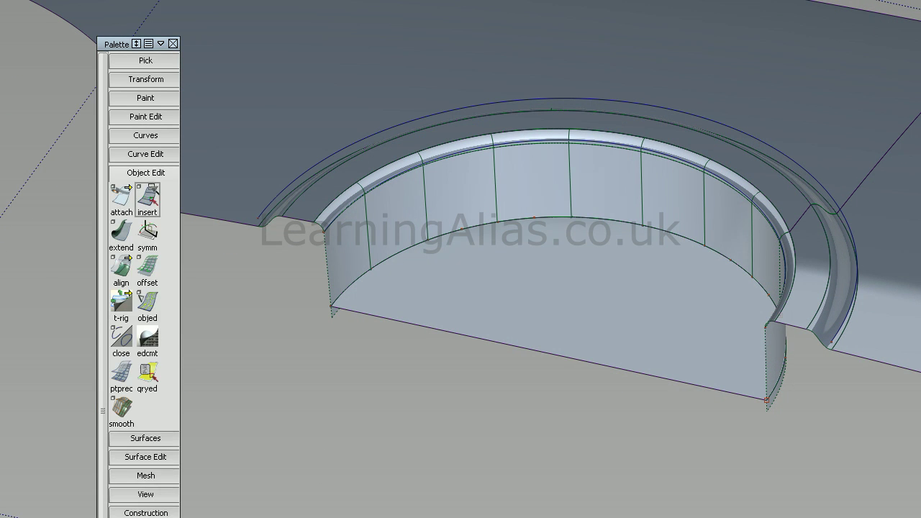
click(372, 214)
scroll(255, 194, down, 3)
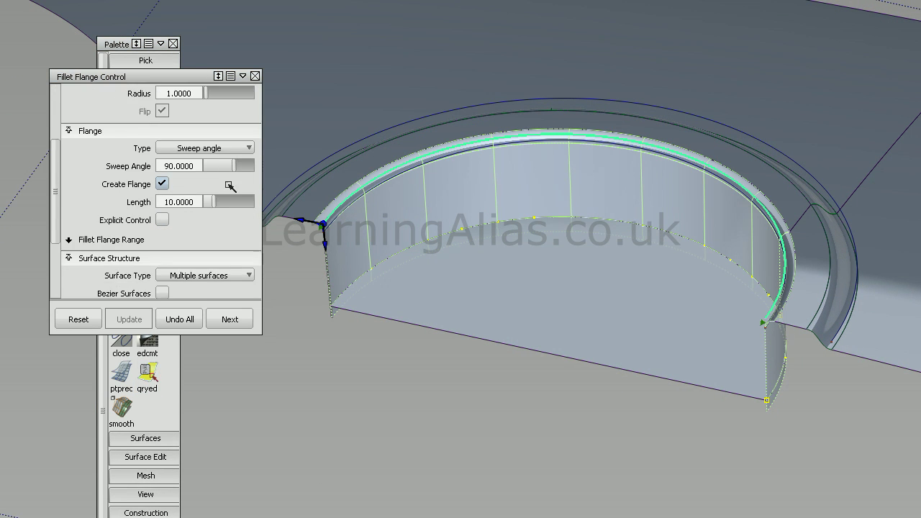
scroll(162, 229, down, 3)
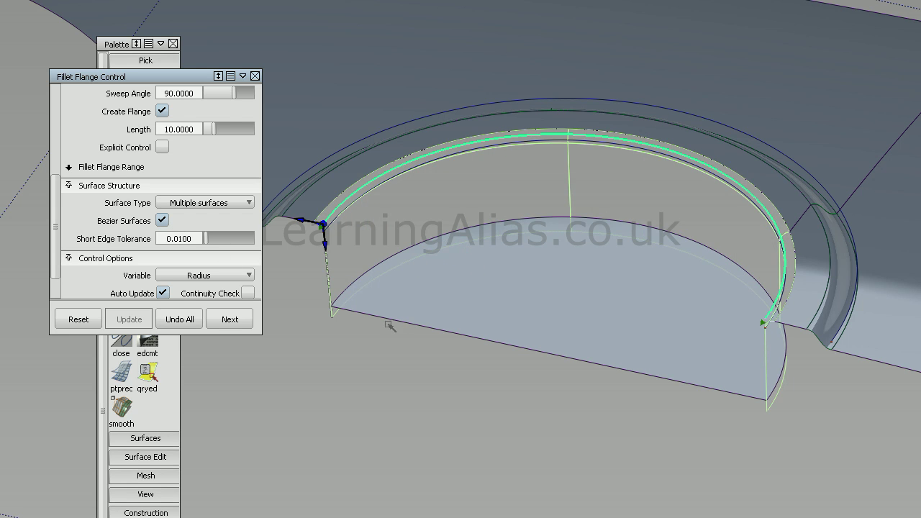
alt+shift+drag(389, 326, 608, 333)
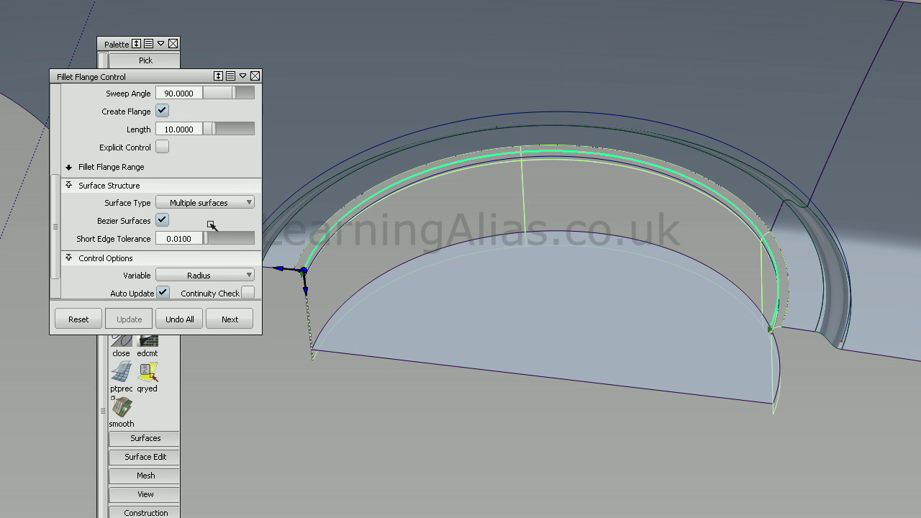
Review the Fillet Flange Control options and accept the rounded top-edge flange
scroll(209, 214, down, 1)
scroll(209, 214, down, 1)
mouse_move(436, 313)
alt+shift+mouse_down()
mouse_move(374, 440)
mouse_move(314, 255)
alt+shift+mouse_up()
scroll(209, 209, up, 1)
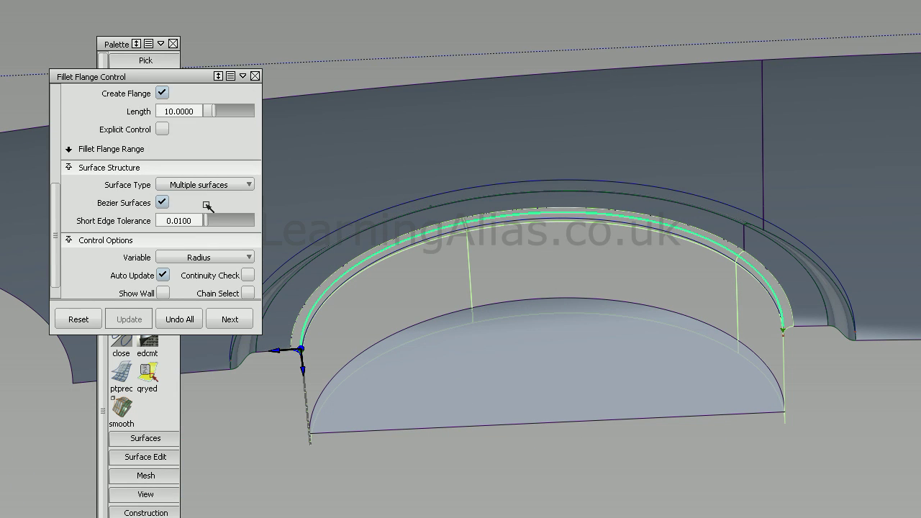
scroll(252, 129, up, 1)
scroll(218, 226, up, 3)
scroll(218, 231, up, 3)
scroll(218, 230, up, 3)
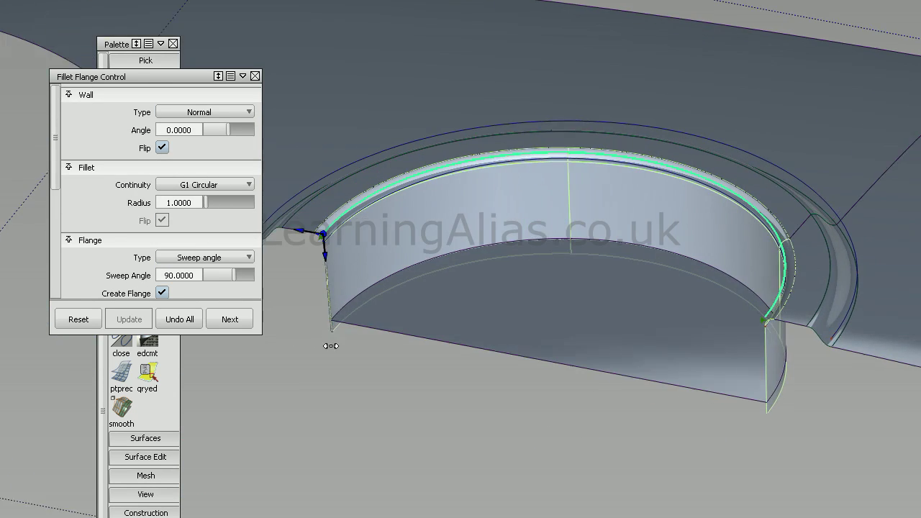
mouse_move(523, 342)
alt+shift+mouse_down()
mouse_move(480, 329)
mouse_move(324, 407)
alt+shift+mouse_up()
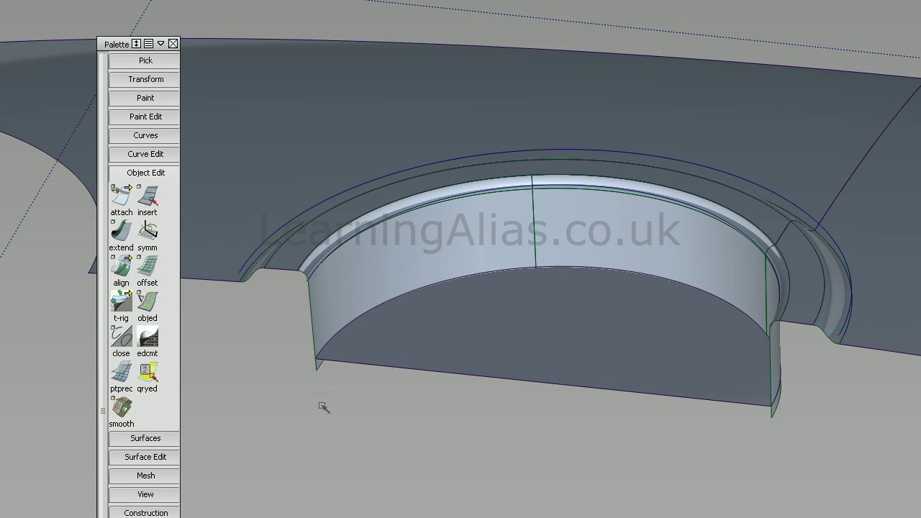
Untrim the well's floor surface
click(126, 172)
click(140, 210)
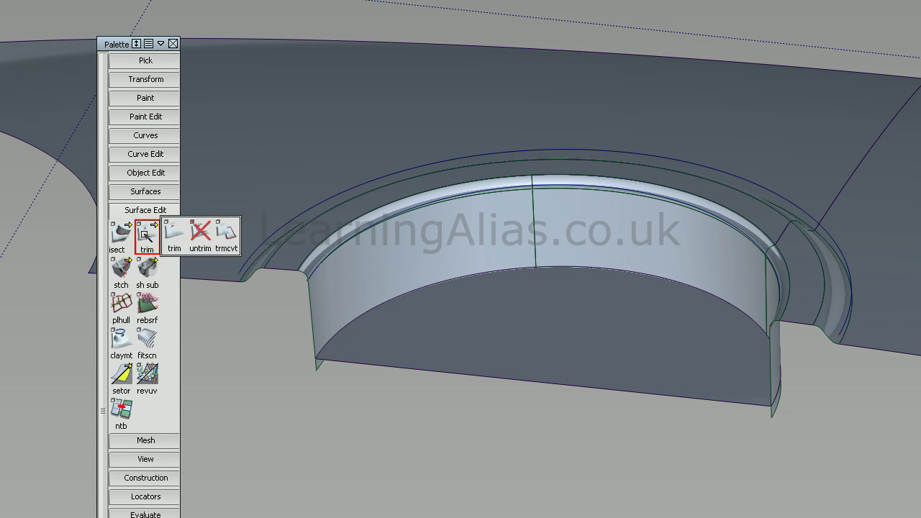
click(148, 236)
ctrl+shift+drag(390, 436, 390, 460)
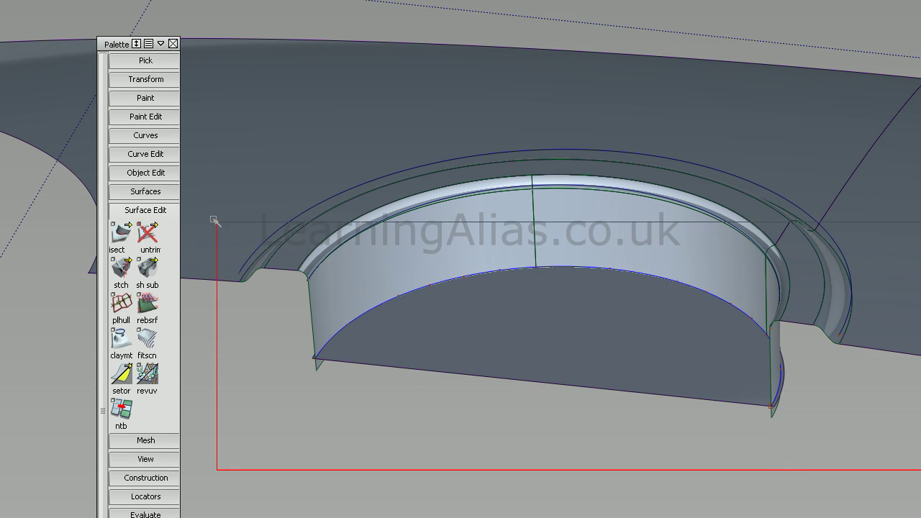
click(345, 264)
Intersect the floor with the wall surfaces and trim it to keep the inner floor
click(121, 236)
mouse_move(432, 324)
alt+shift+mouse_down()
mouse_move(386, 376)
mouse_move(791, 368)
alt+shift+mouse_up()
click(547, 420)
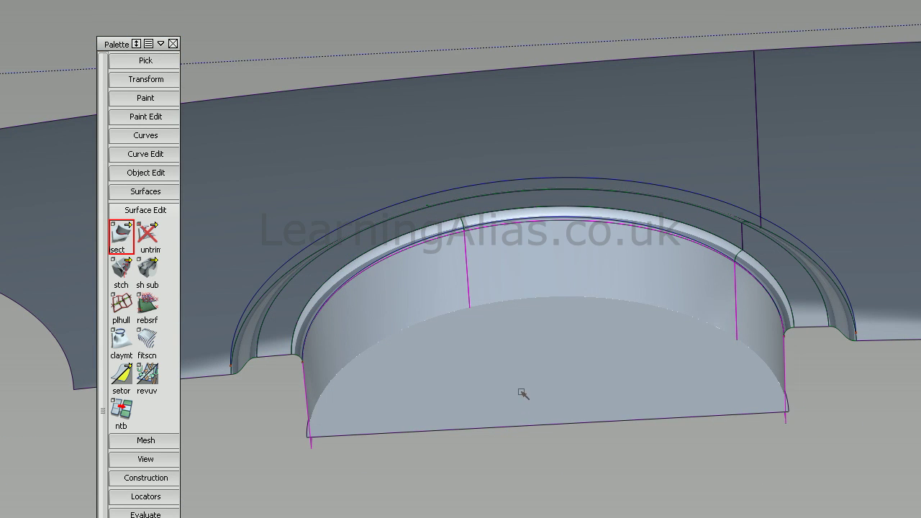
click(369, 121)
click(146, 236)
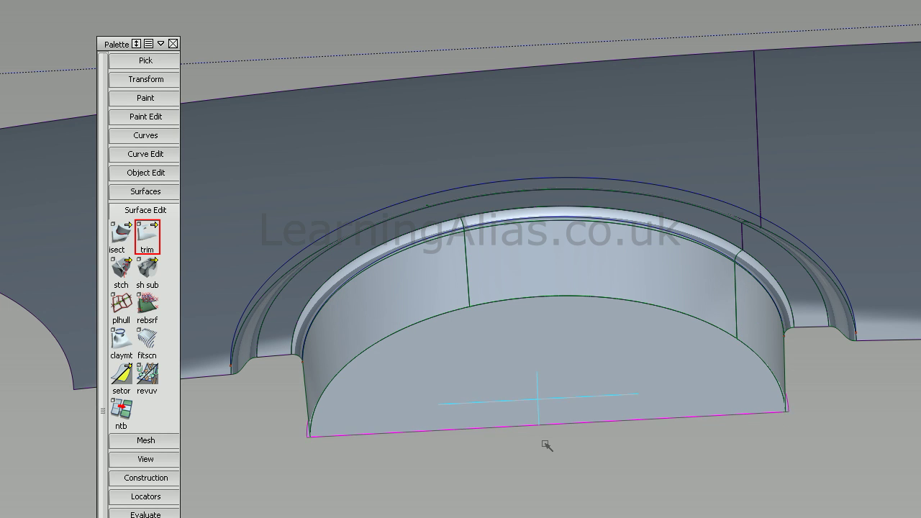
alt+shift+right_drag(547, 444, 408, 379)
alt+shift+drag(536, 406, 103, 341)
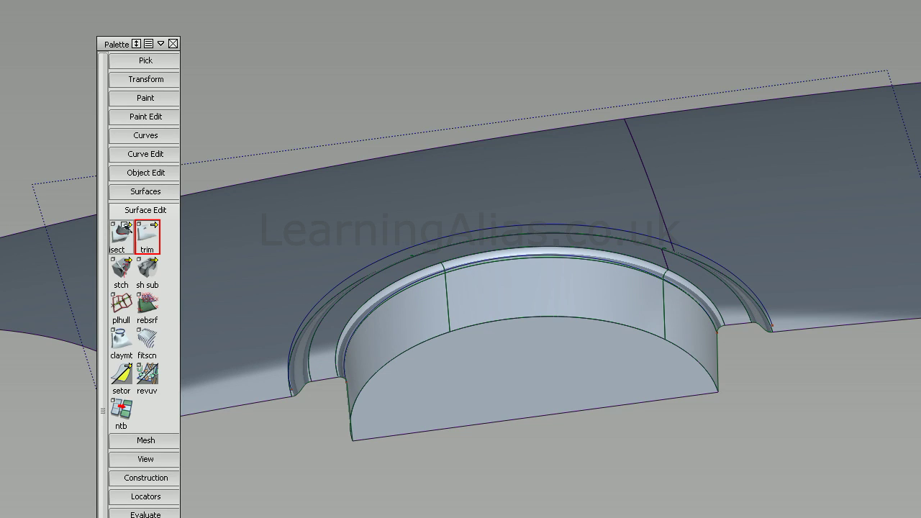
click(146, 210)
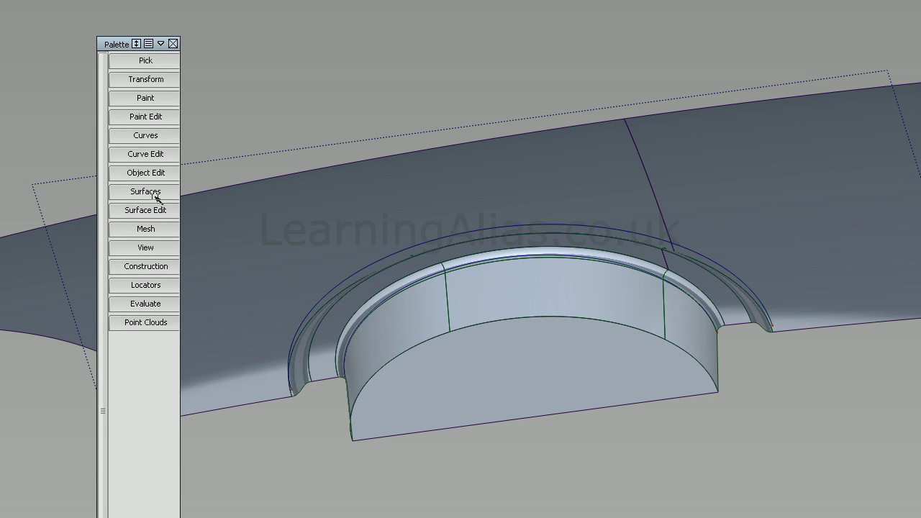
Build a G1 Tangent surface fillet, chordal length 1.0, between the pocket wall and floor
click(151, 195)
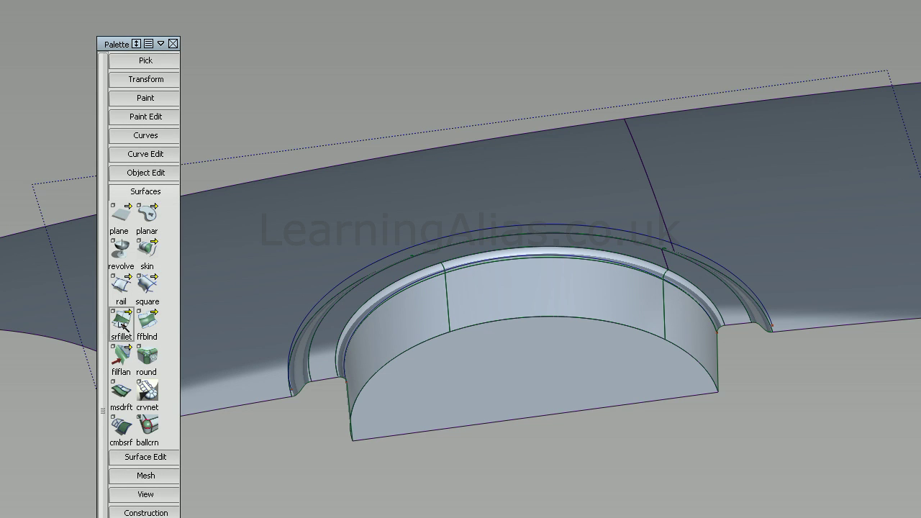
double_click(121, 320)
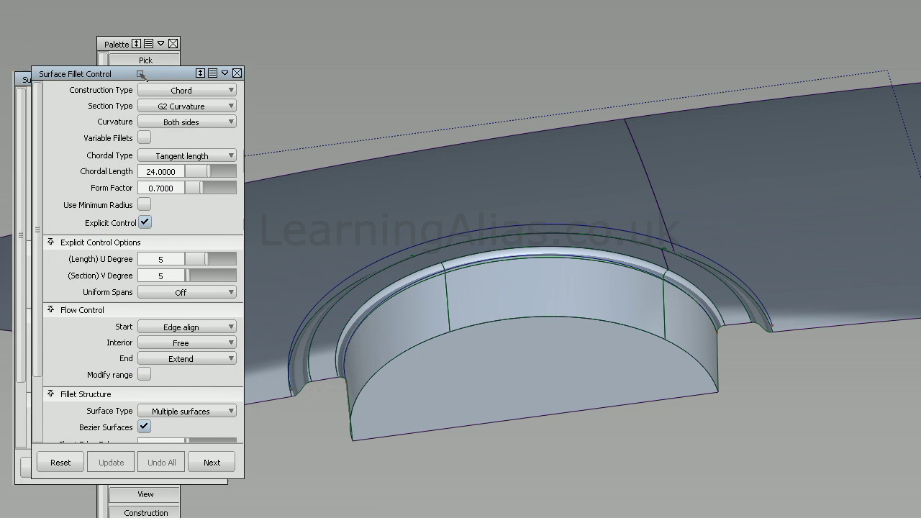
click(212, 92)
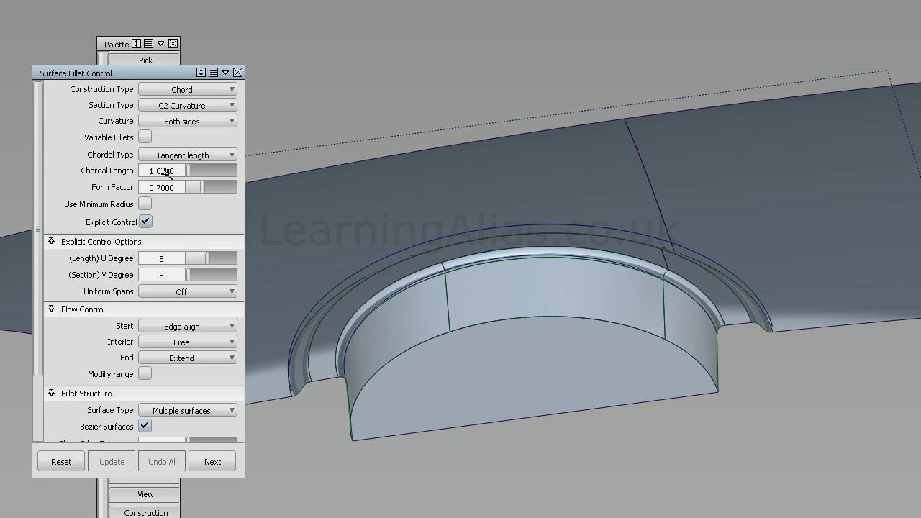
click(206, 156)
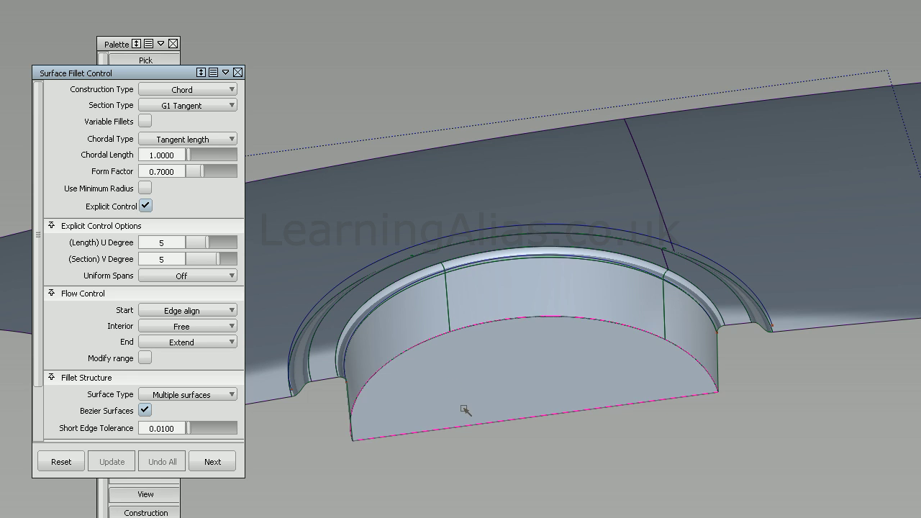
click(416, 325)
alt+shift+drag(478, 360, 634, 359)
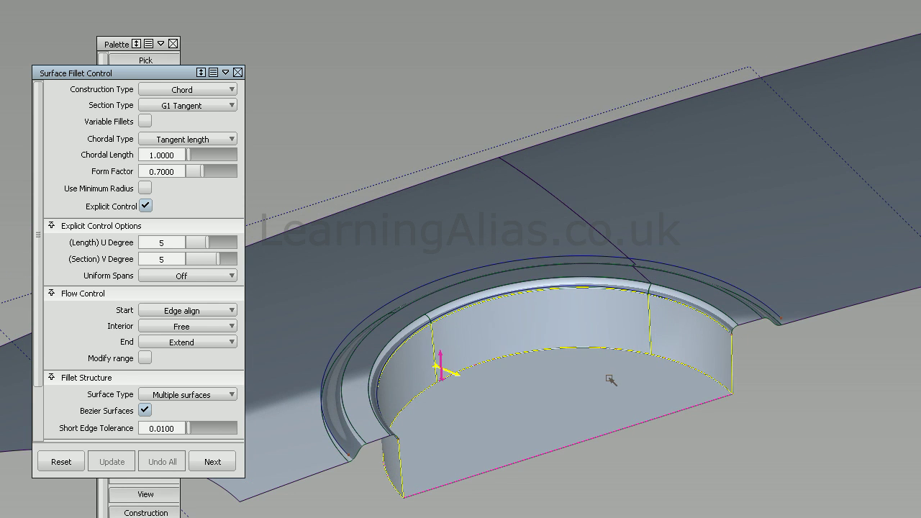
click(610, 379)
alt+shift+drag(494, 359, 849, 418)
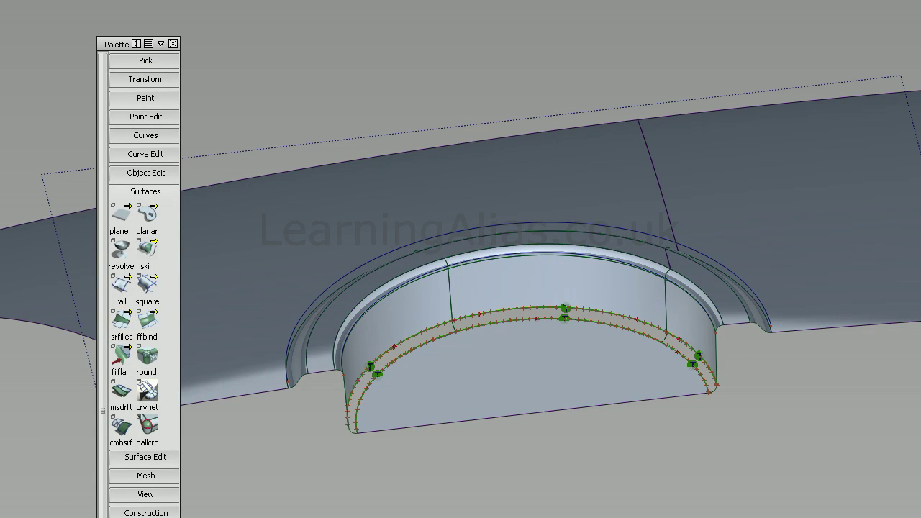
Switch to plain shading without isoparms and hide the history lines on the rim ring
alt+shift+drag(435, 297, 651, 398)
ctrl+shift+click(651, 397)
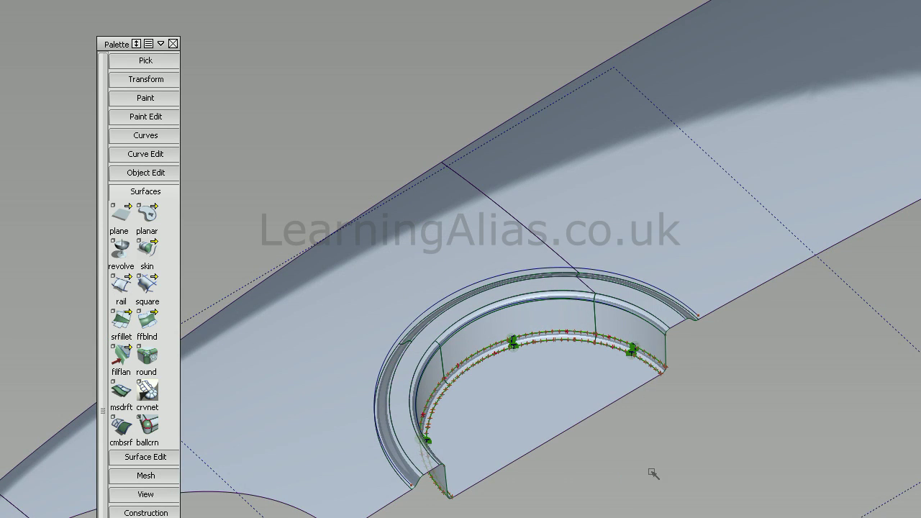
alt+shift+drag(653, 473, 688, 440)
mouse_move(375, 280)
alt+shift+mouse_down()
mouse_move(436, 366)
mouse_move(603, 495)
mouse_move(548, 235)
mouse_move(493, 206)
mouse_move(547, 298)
mouse_move(543, 315)
alt+shift+mouse_up()
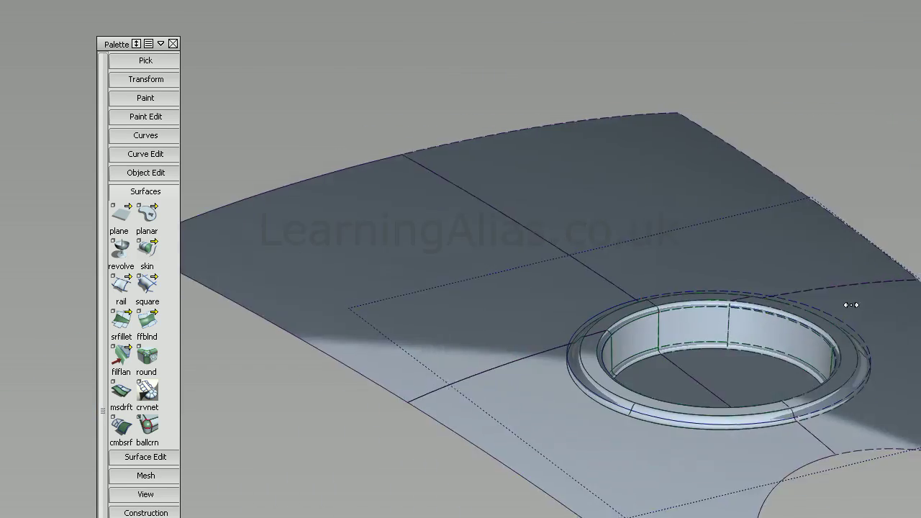
alt+shift+drag(820, 338, 745, 355)
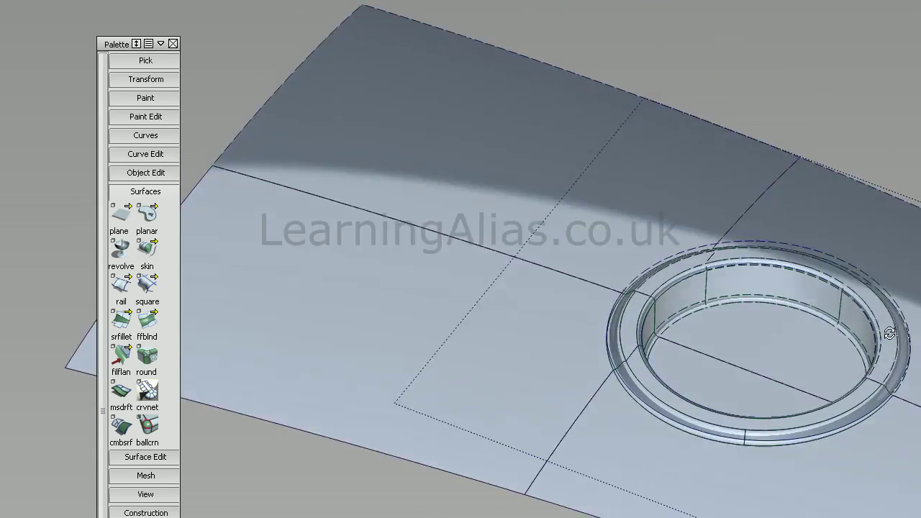
ctrl+shift+click(744, 355)
mouse_move(532, 372)
alt+shift+mouse_down()
mouse_move(379, 283)
mouse_move(694, 318)
mouse_move(618, 208)
mouse_move(633, 288)
mouse_move(556, 344)
alt+shift+mouse_up()
ctrl+shift+click(555, 344)
ctrl+shift+drag(351, 278, 340, 264)
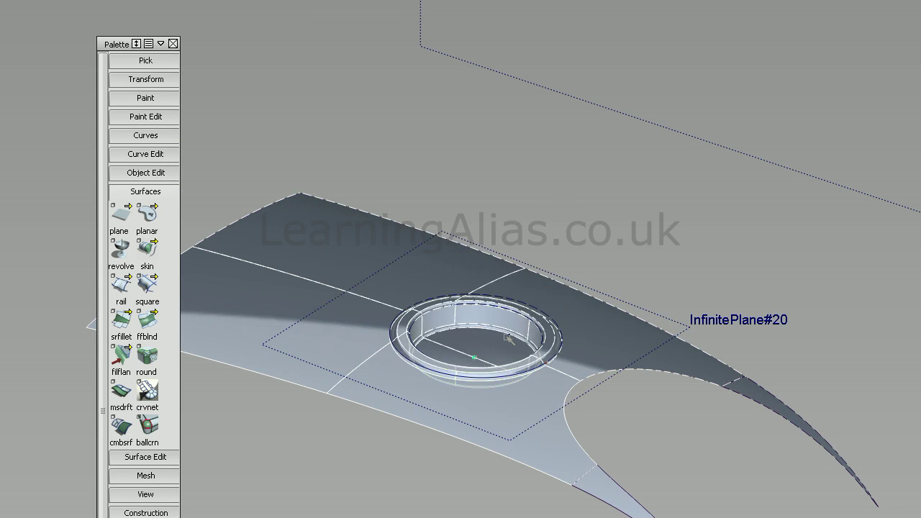
Tumble out to view the whole tank and its filler well under diagnostic shading
alt+shift+drag(346, 278, 566, 224)
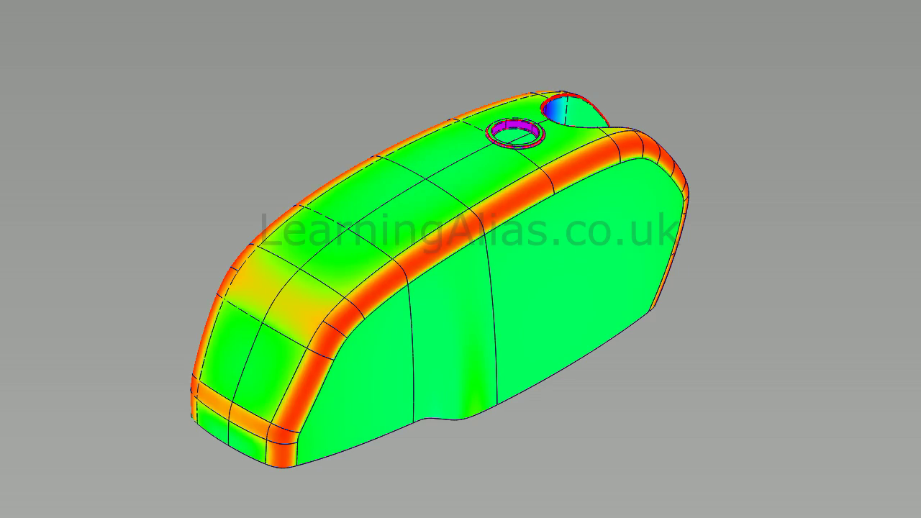
mouse_move(767, 293)
alt+shift+mouse_down()
mouse_move(874, 382)
mouse_move(400, 427)
alt+shift+mouse_up()
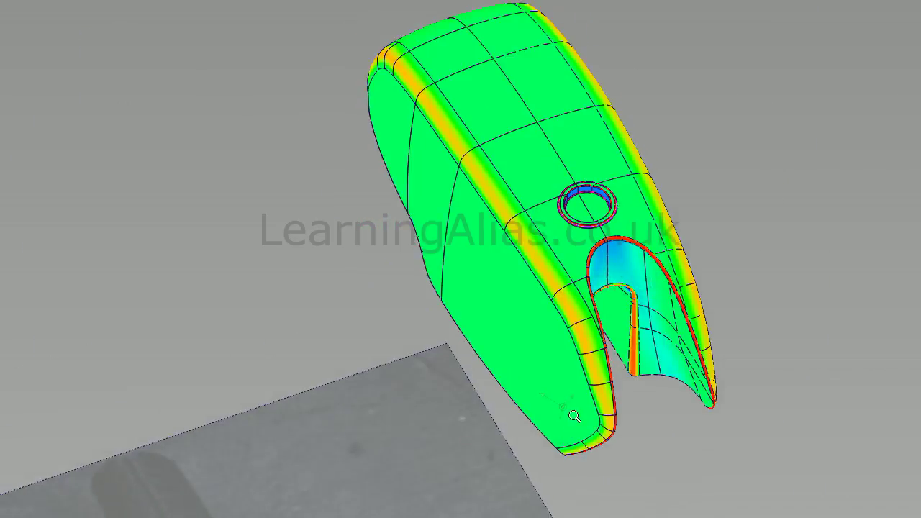